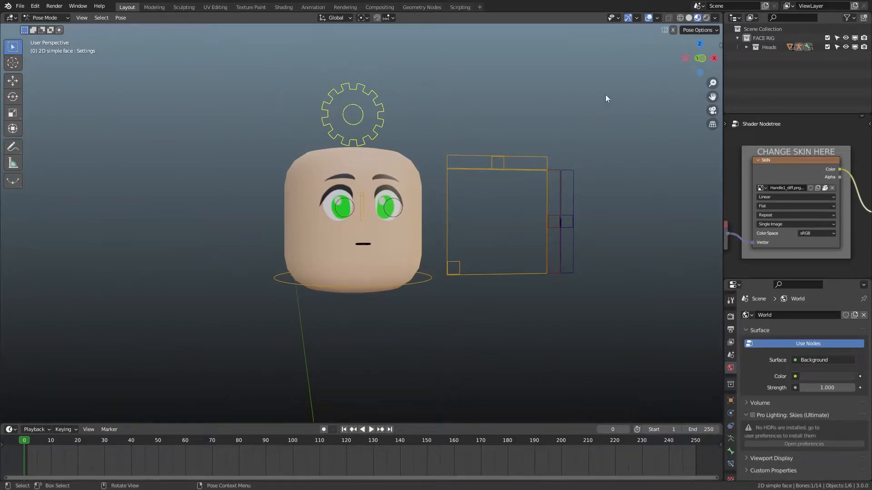
- Show the custom properties of the gear-shaped Settings bone above the head
click(720, 46)
key(n)
key(n)
key(n)
key(n)
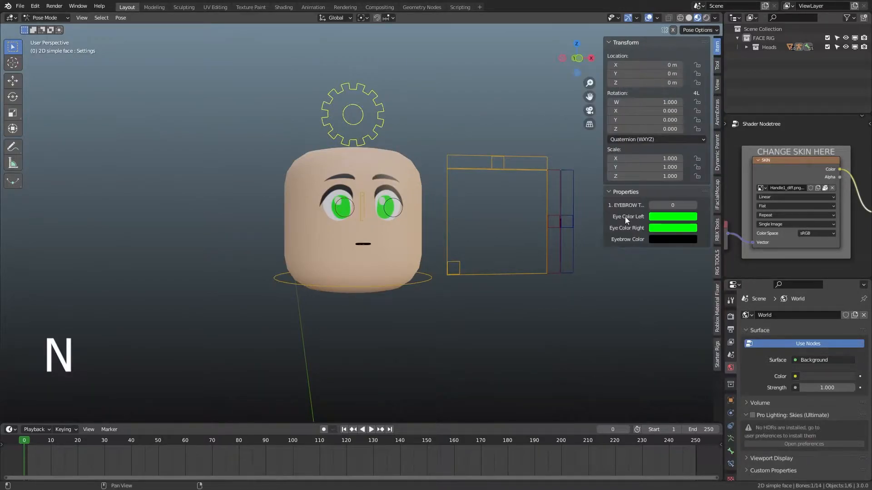
click(624, 194)
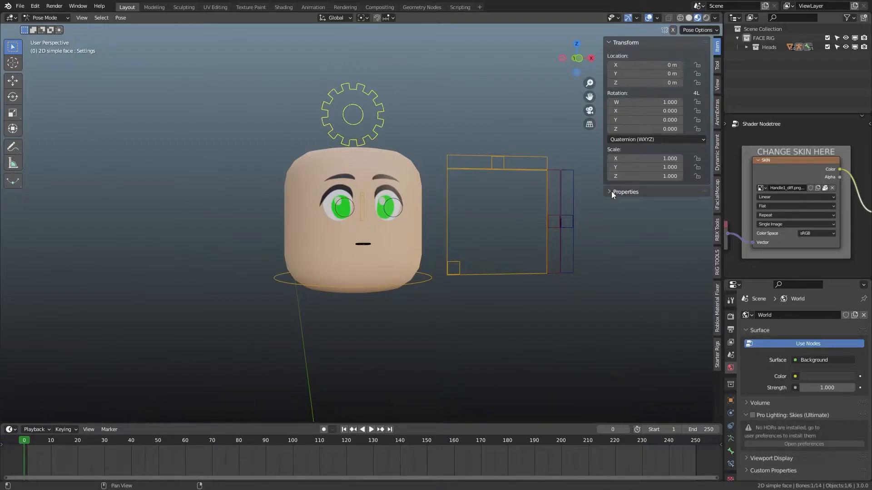
click(611, 191)
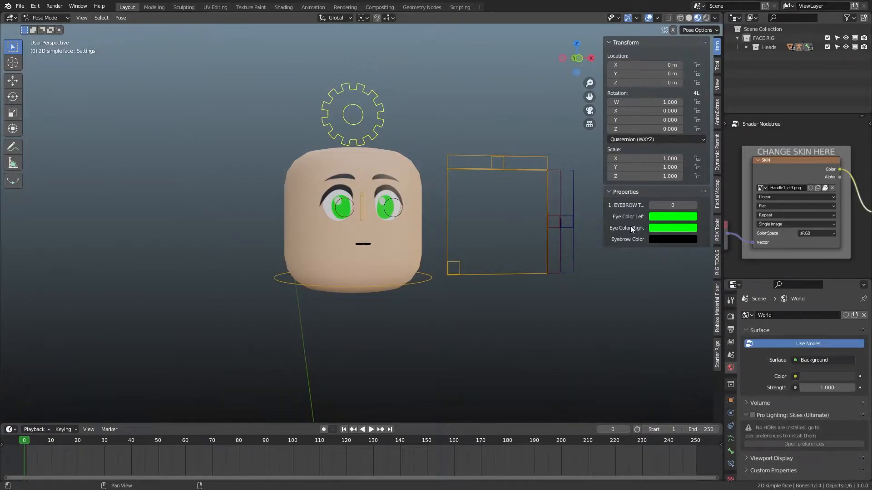
- Cycle the Settings bone's eyebrow texture through its variants up to 5 and return the value to 0
scroll(469, 246, up, 3)
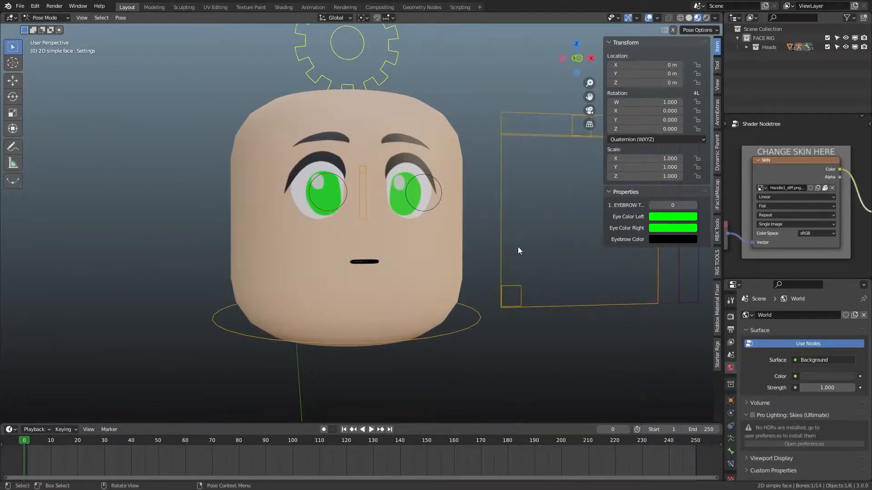
click(694, 204)
click(694, 205)
click(693, 205)
click(693, 205)
click(694, 205)
click(693, 204)
click(694, 204)
click(693, 205)
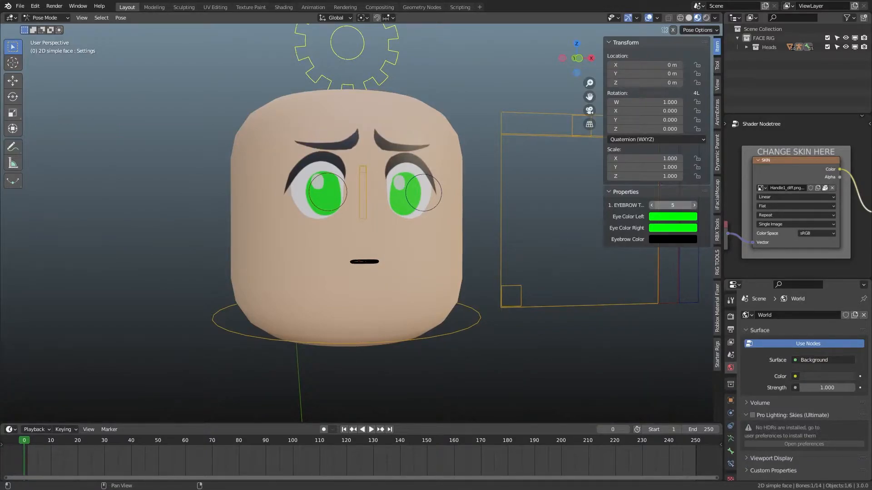
drag(671, 205, 671, 205)
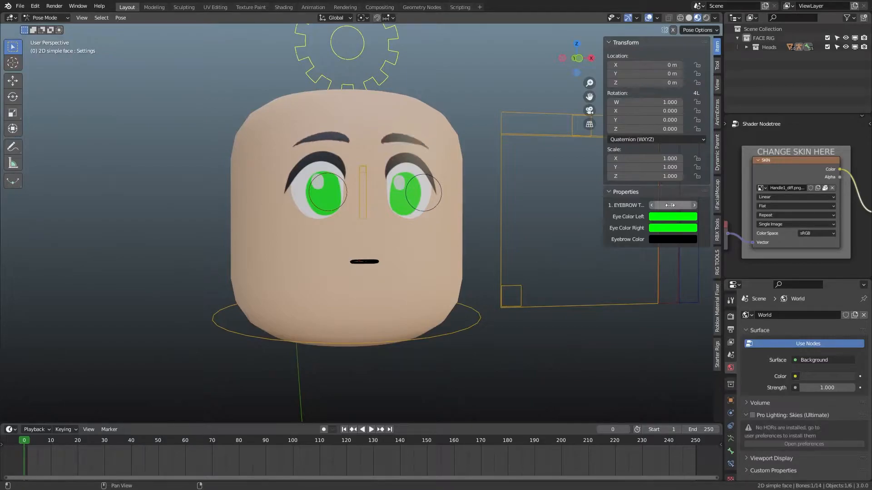
- Insert a keyframe on the eyebrow texture value and undo it
right_click(672, 205)
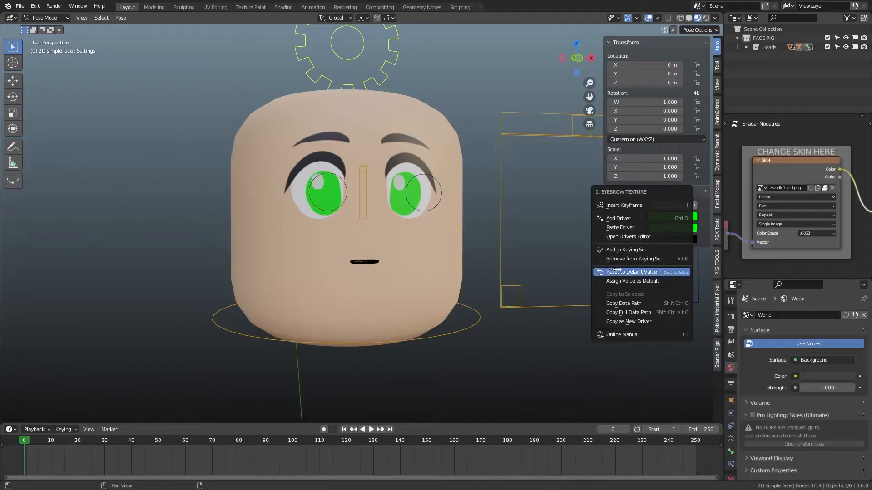
key(i)
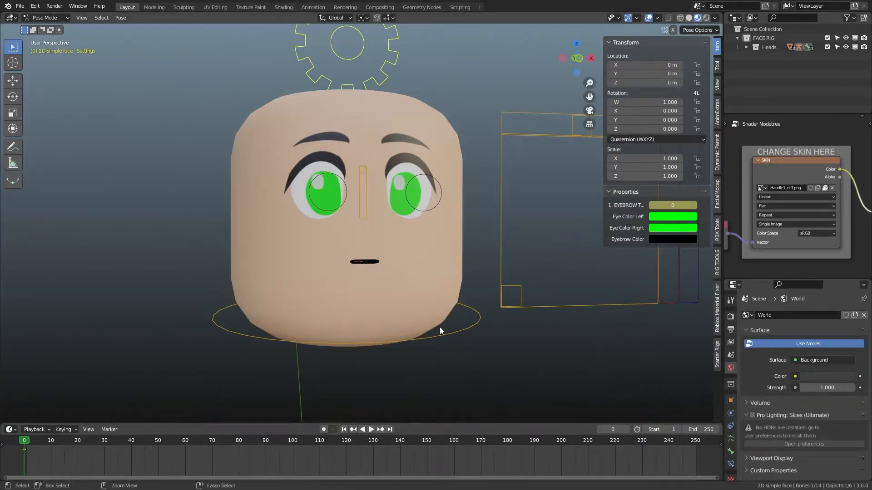
key(ctrl+z)
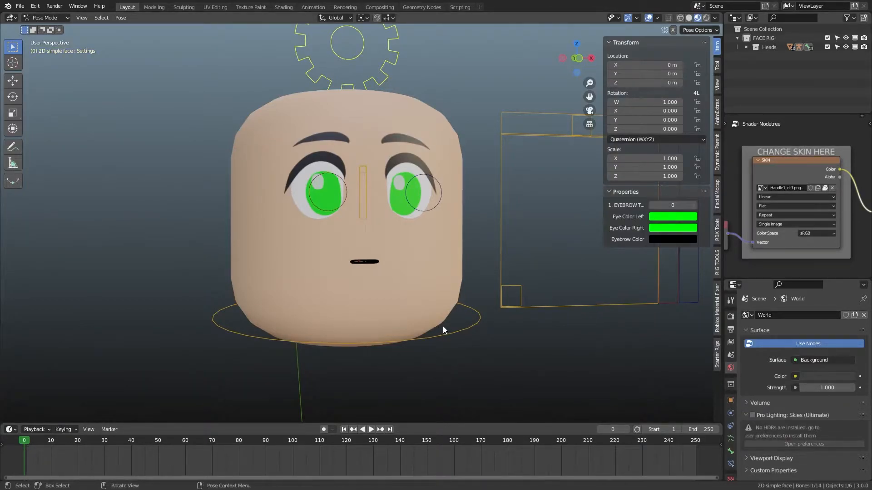
- Set the left eye color to magenta and copy that color to the right eye
click(672, 217)
drag(682, 118, 718, 143)
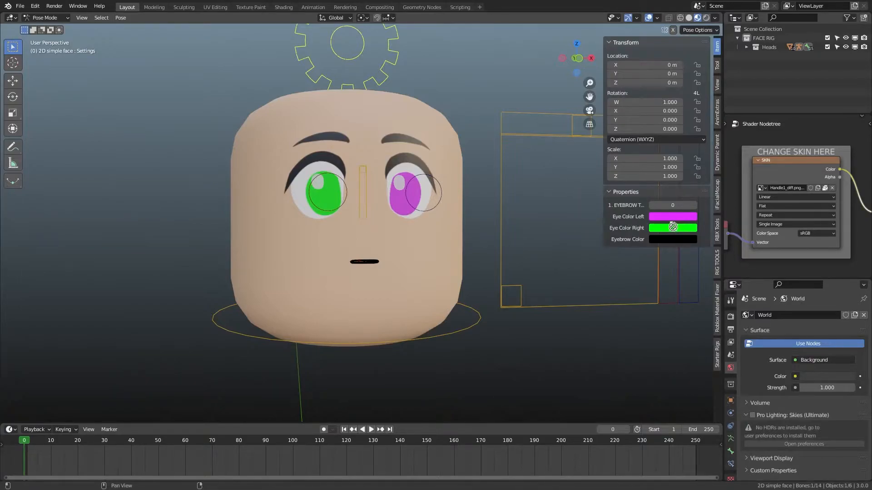
drag(672, 227, 671, 226)
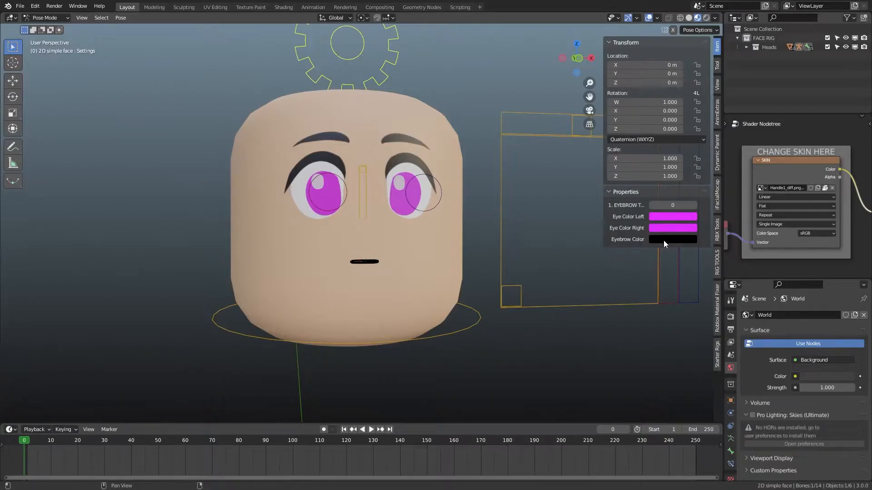
- Set the eyebrow color to blue with R 0.034, G 0 and B 1, and copy it to both eye colors
click(664, 243)
drag(728, 175, 727, 118)
drag(699, 156, 719, 140)
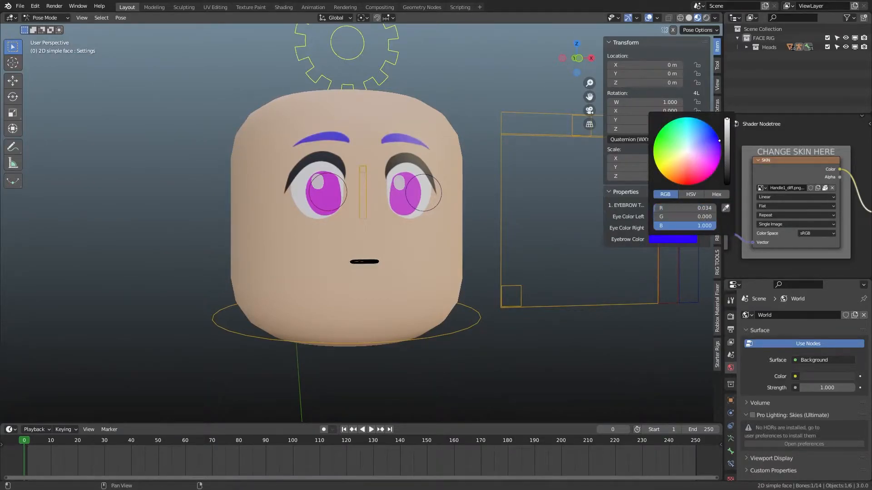
drag(672, 240, 661, 215)
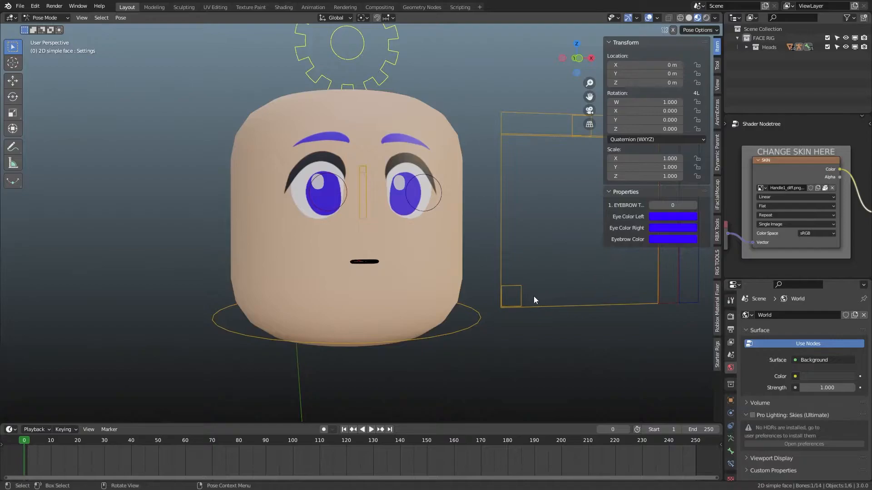
- Undo all the eye and eyebrow color changes
key(ctrl+z)
key(ctrl+z)
key(ctrl+z)
key(ctrl+z)
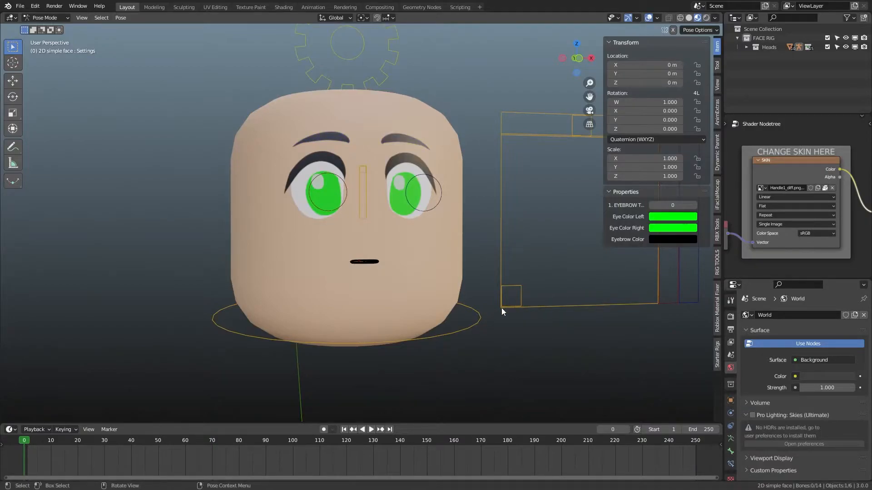
- Try moving the Blink control between the eyes down along global Z, cancel the move, and hide the sidebar
click(362, 176)
key(g)
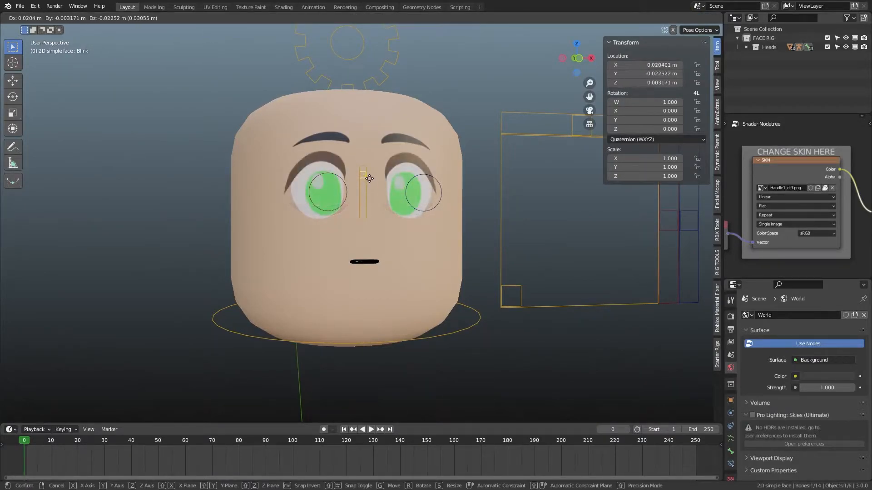
key(Escape)
key(g)
key(z)
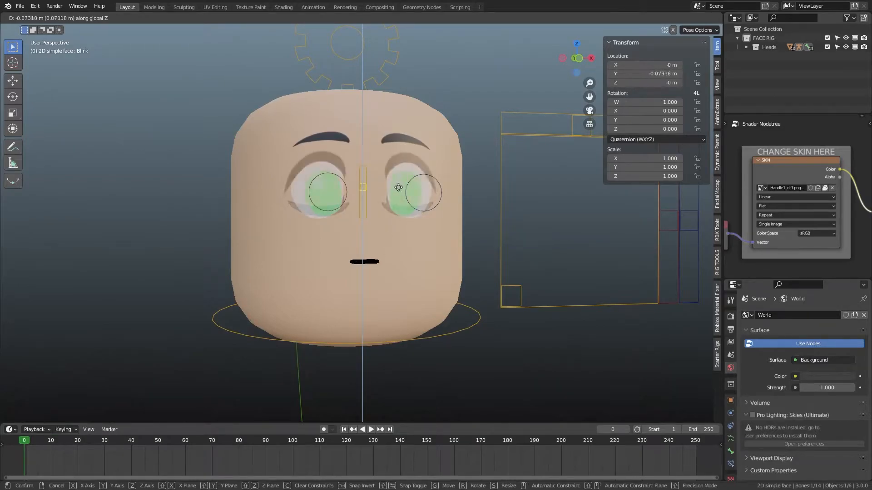
key(Escape)
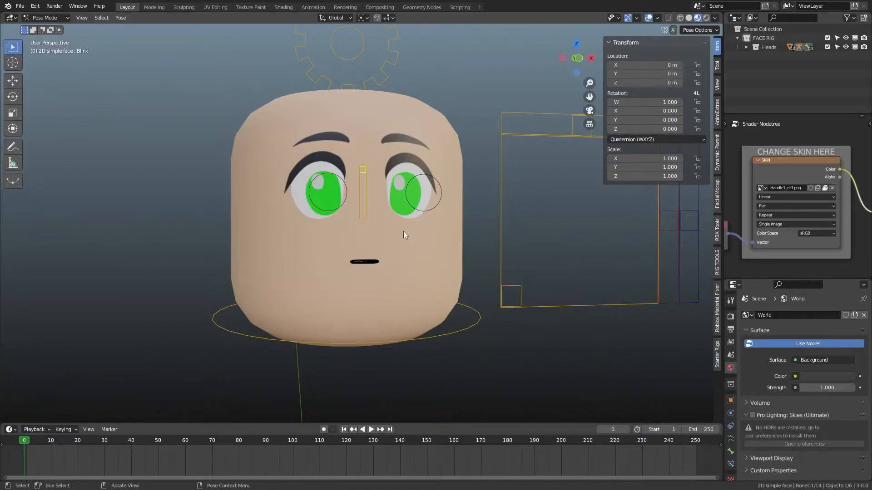
key(n)
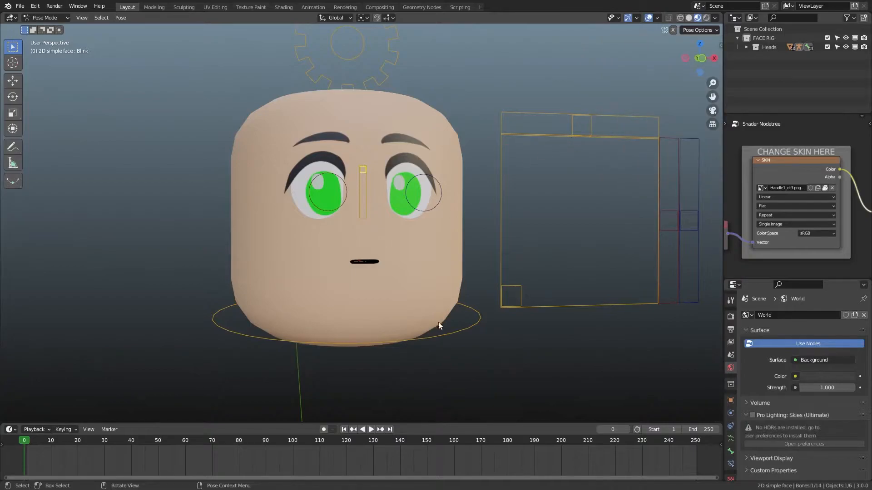
- Try turning the head freely with a trackball rotation of the Head control ring, and cancel it
click(481, 321)
key(r)
key(r)
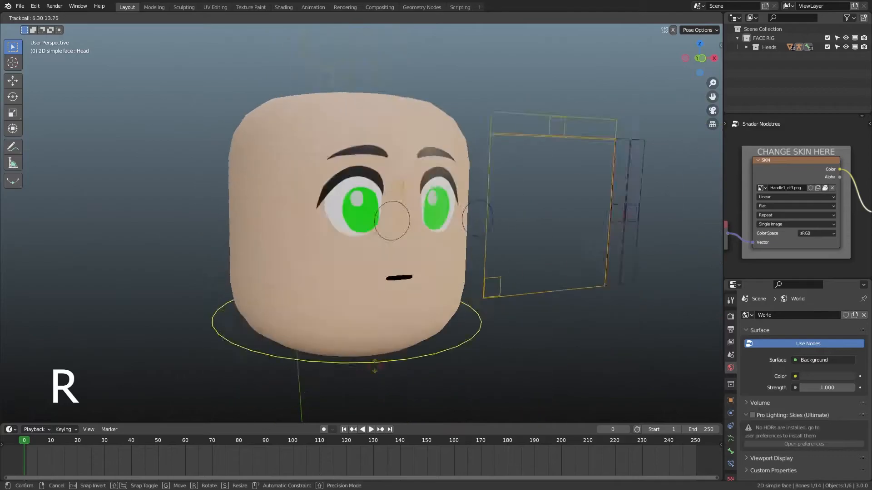
right_click(398, 316)
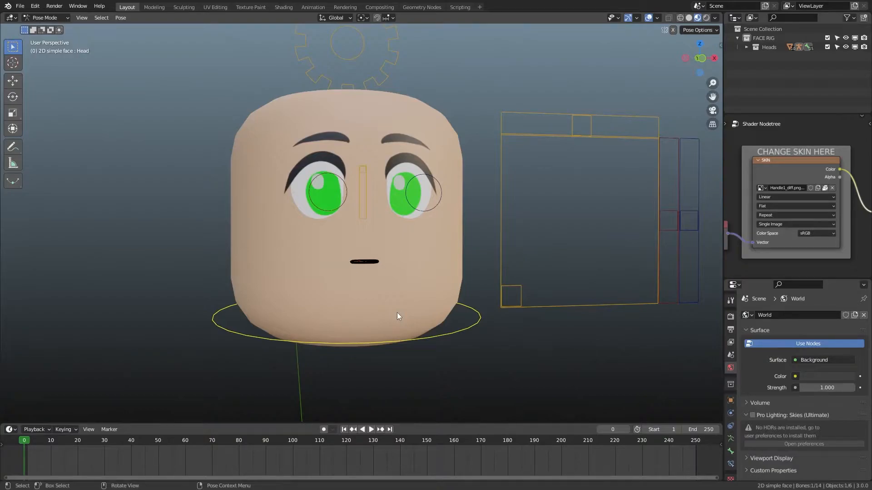
- Try sliding the Teeth control along its strip above the mouth panel, and cancel the move
click(572, 124)
key(g)
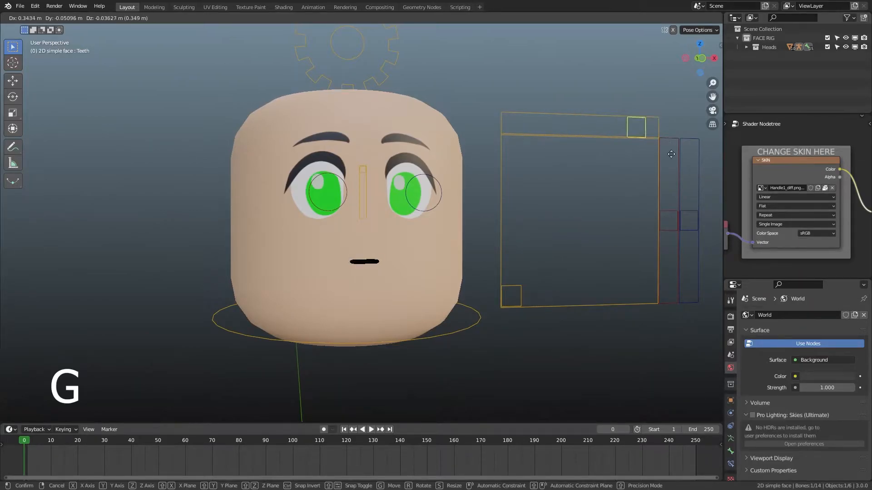
right_click(667, 154)
- Try moving the Mouth control around its square panel to open and widen the mouth, cancelling each move
click(511, 289)
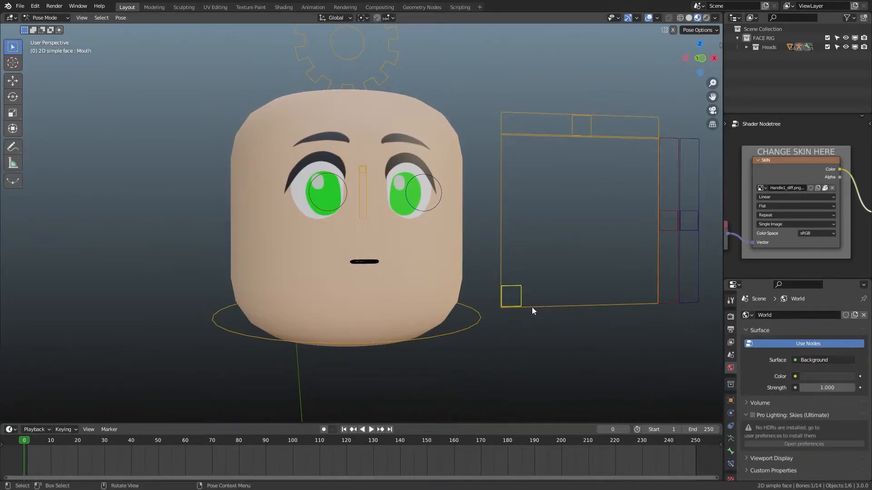
key(g)
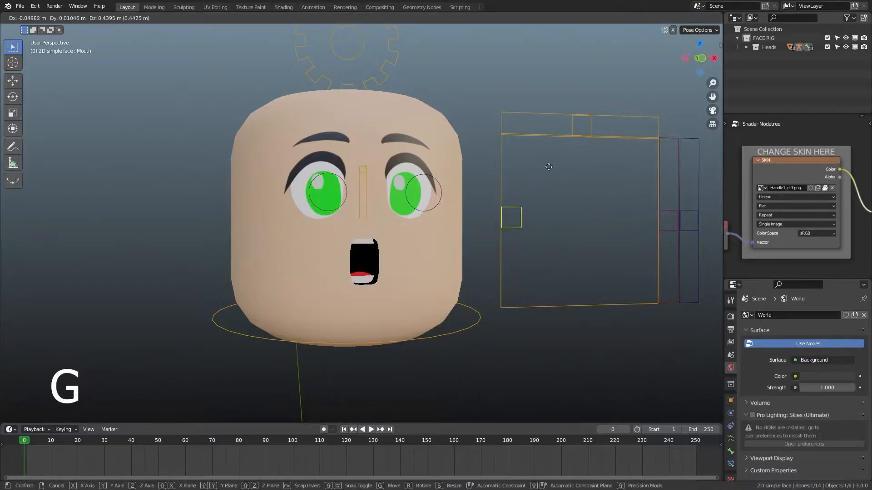
right_click(581, 252)
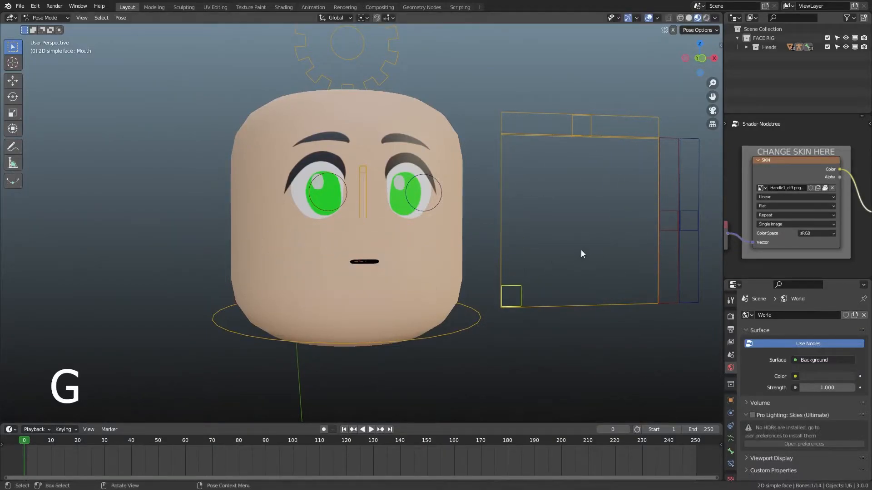
key(g)
key(g)
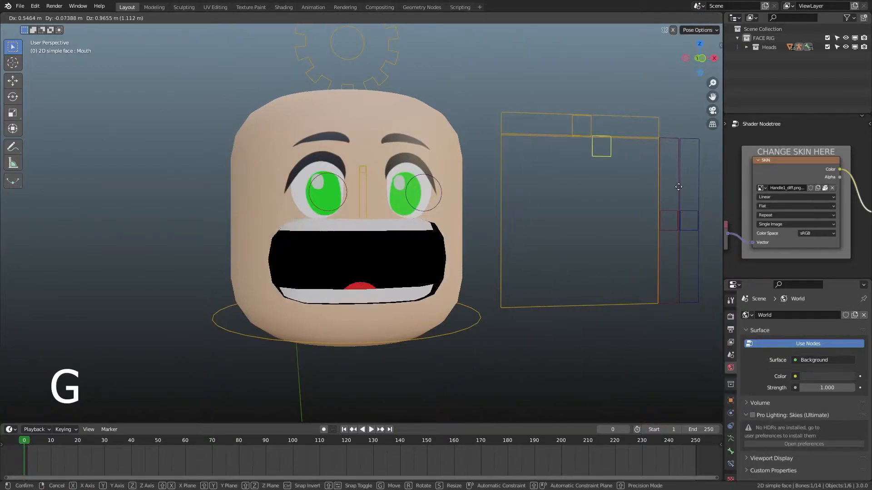
right_click(628, 181)
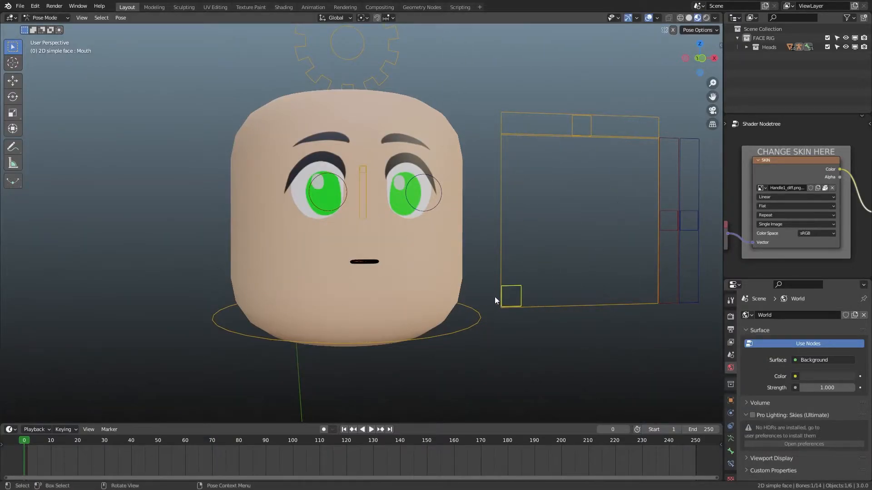
- Move both smile controls together to the upper end of their sliders to form a smile
shift+click(689, 221)
key(g)
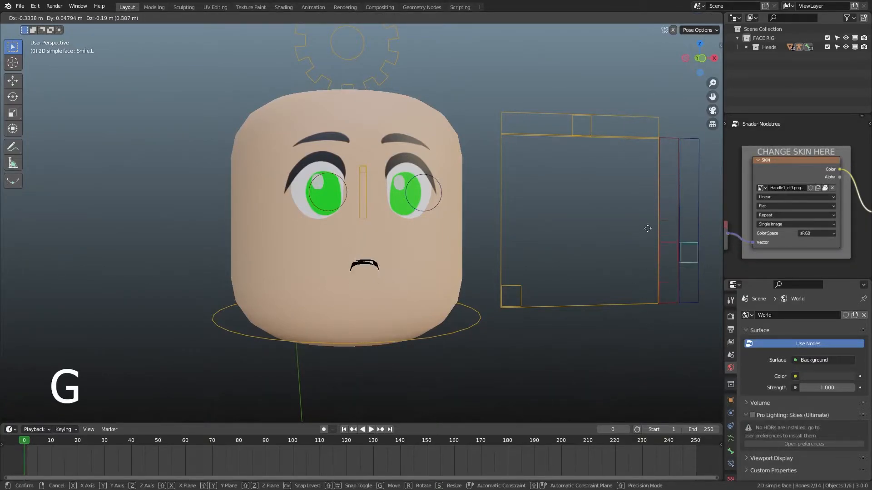
click(533, 324)
- Try moving the Mouth control with the smile applied, cancel it, and clear the location of all bones
click(521, 296)
key(g)
right_click(631, 212)
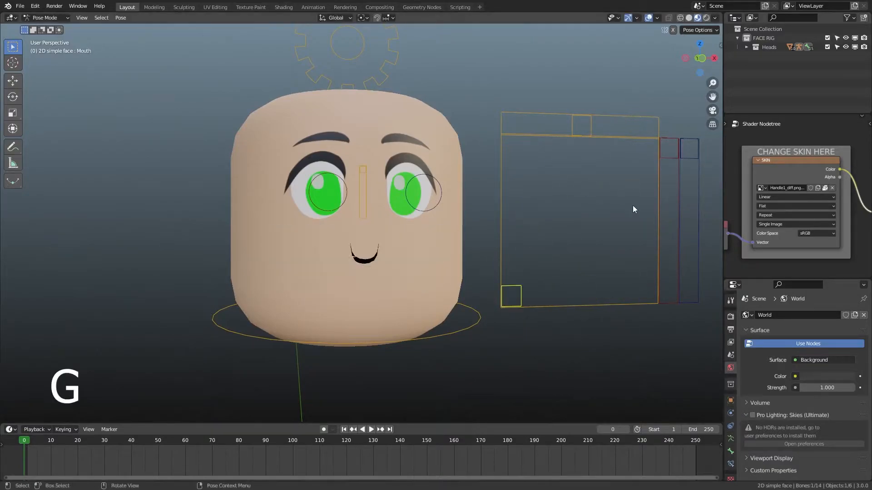
click(659, 163)
key(alt+g)
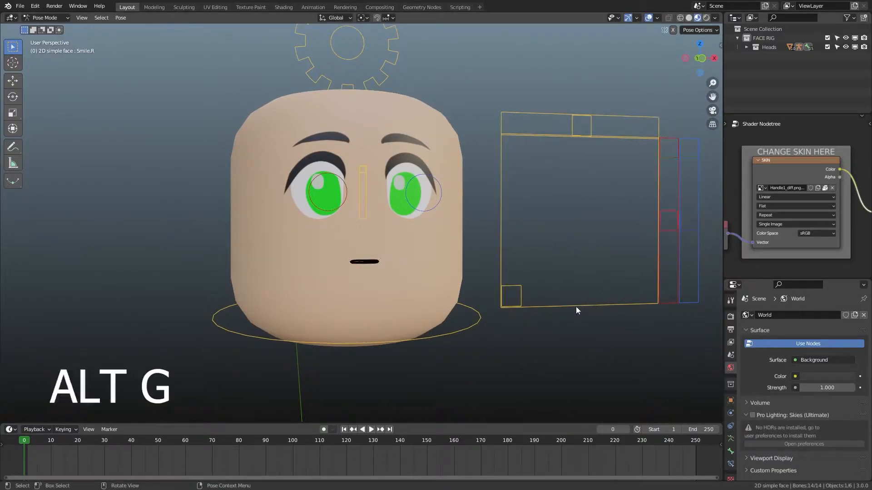
- Move the mouth border panel about -2.9 m along global X to the opposite side of the head
scroll(574, 310, down, 3)
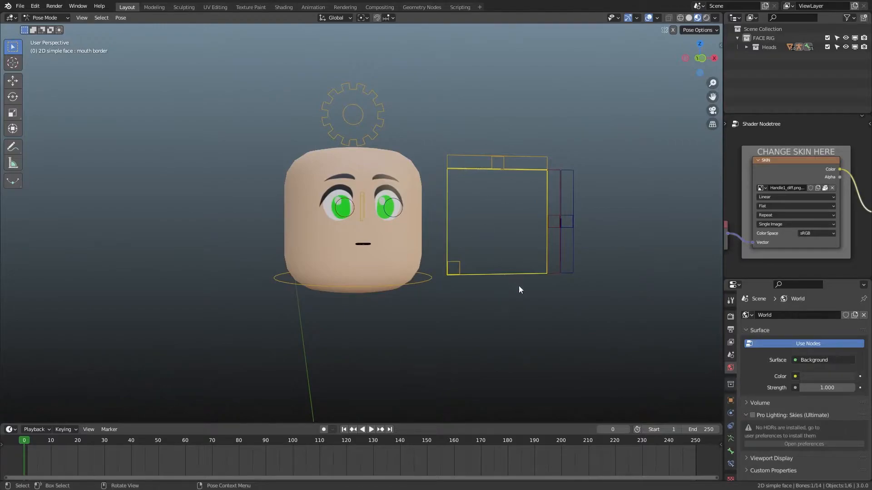
key(g)
key(x)
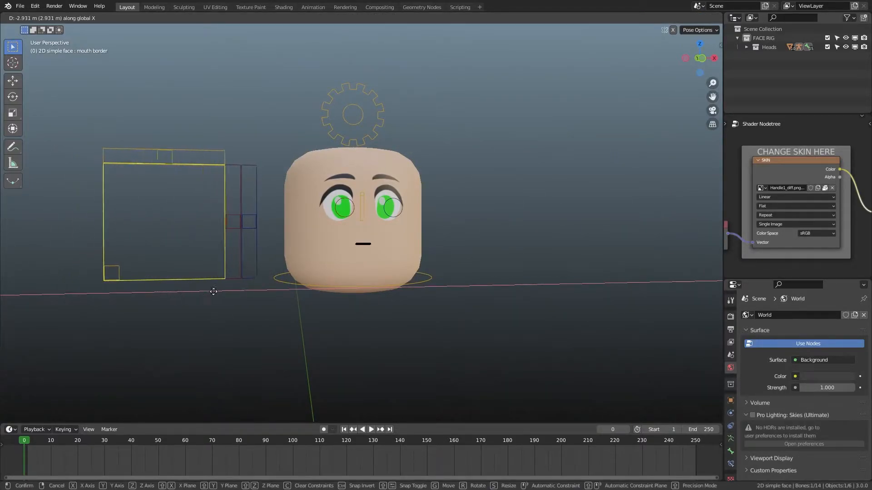
click(203, 287)
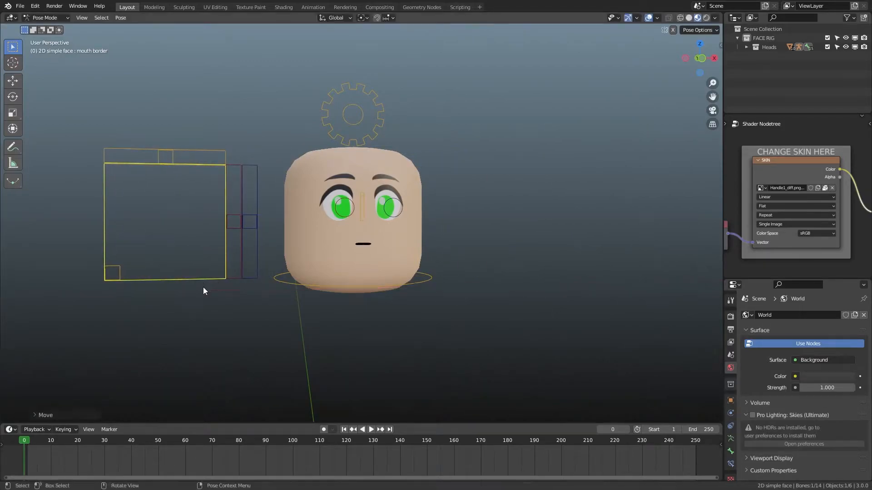
- Mirror the mouth border panel by scaling it -1 along global X
key(s)
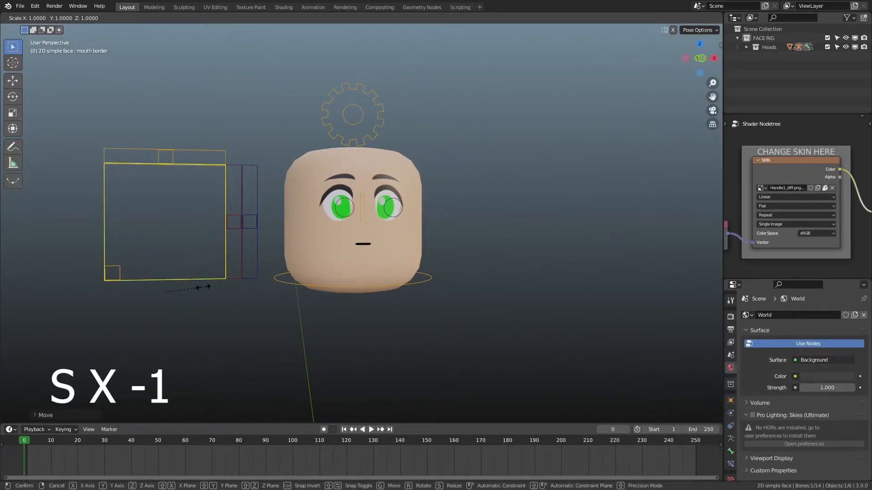
text(x)
text(-1)
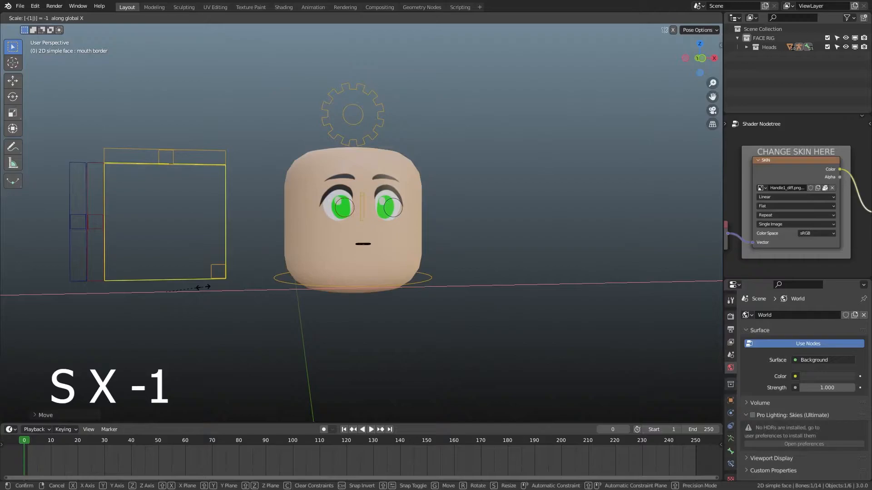
click(220, 280)
- Try moving the Mouth control across the mirrored panel and the Teeth control along its slider, cancelling both moves
click(216, 271)
key(g)
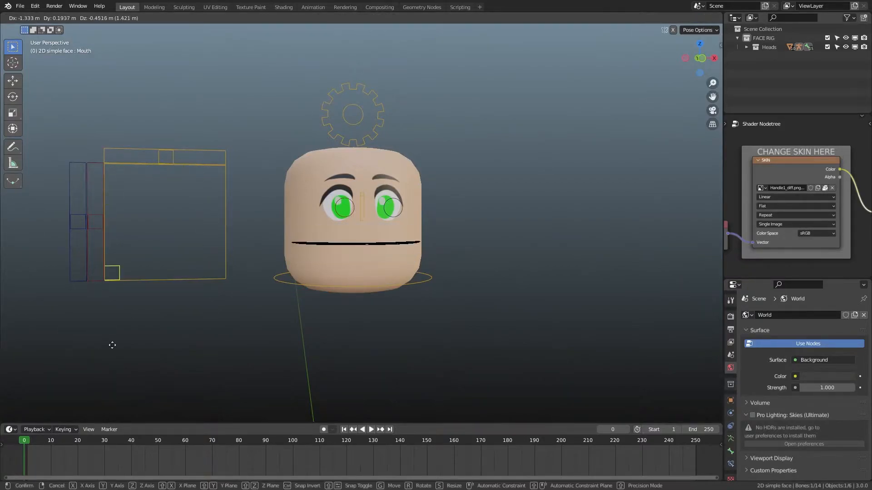
right_click(224, 136)
click(171, 153)
key(g)
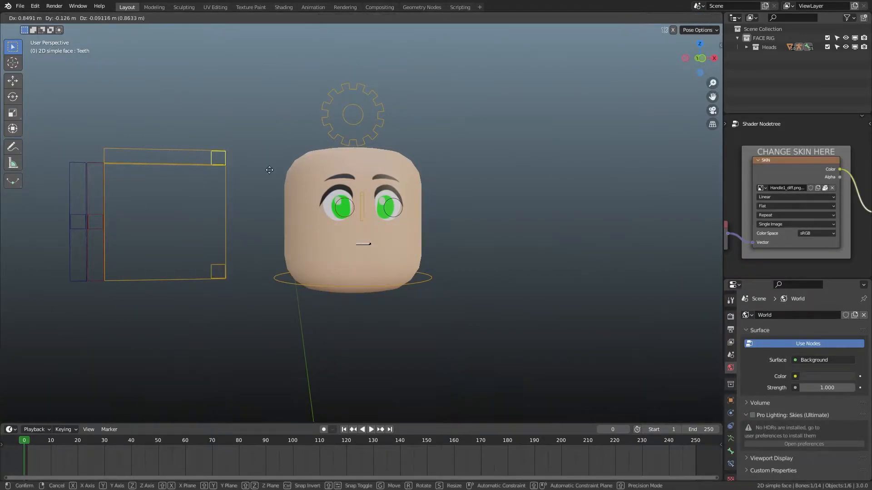
right_click(131, 187)
click(191, 289)
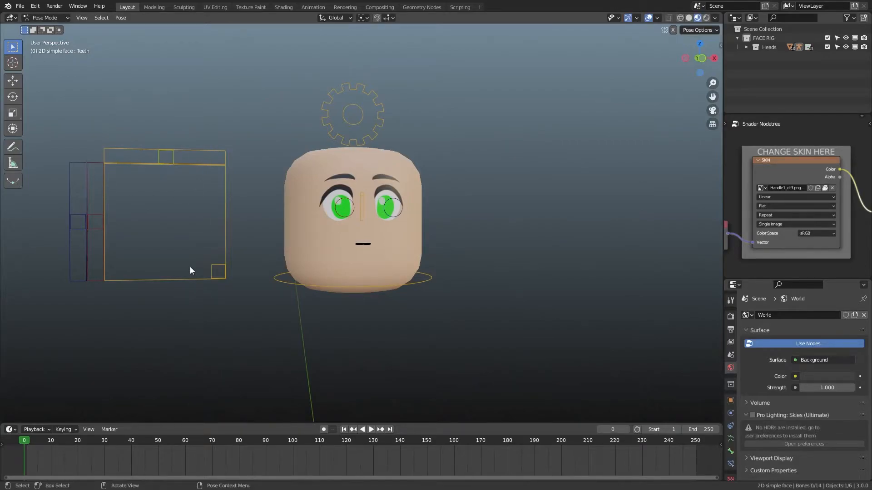
- Clear the location of all bones in the face rig and deselect them
key(a)
key(alt+g)
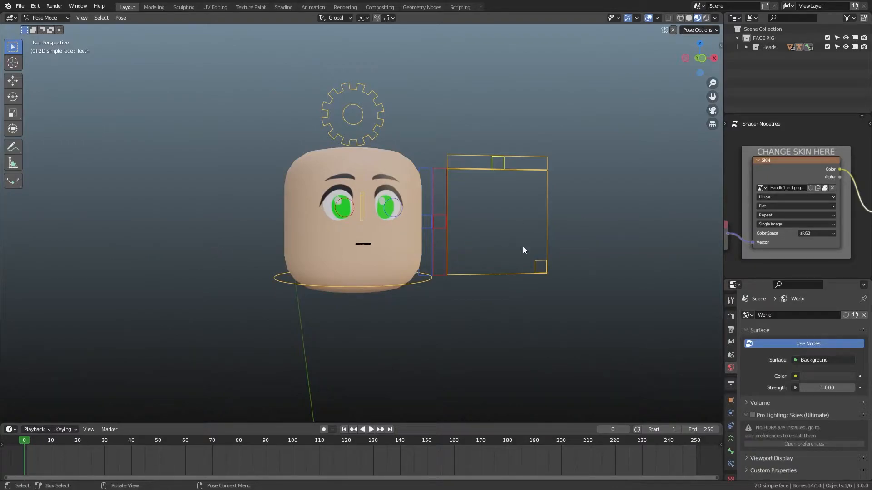
scroll(522, 244, up, 2)
scroll(504, 181, down, 1)
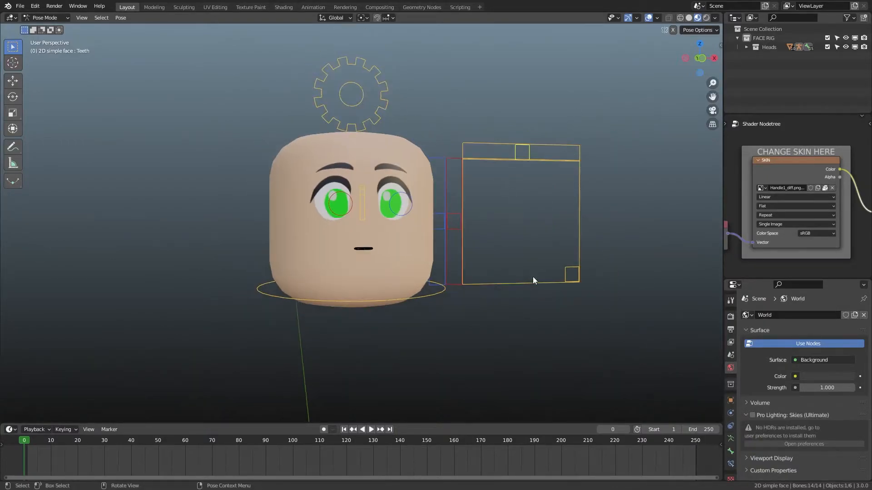
key(alt+a)
- Return the face rig to Object Mode and deselect everything
middle_drag(557, 316, 383, 314)
key(ctrl+Tab)
key(alt+a)
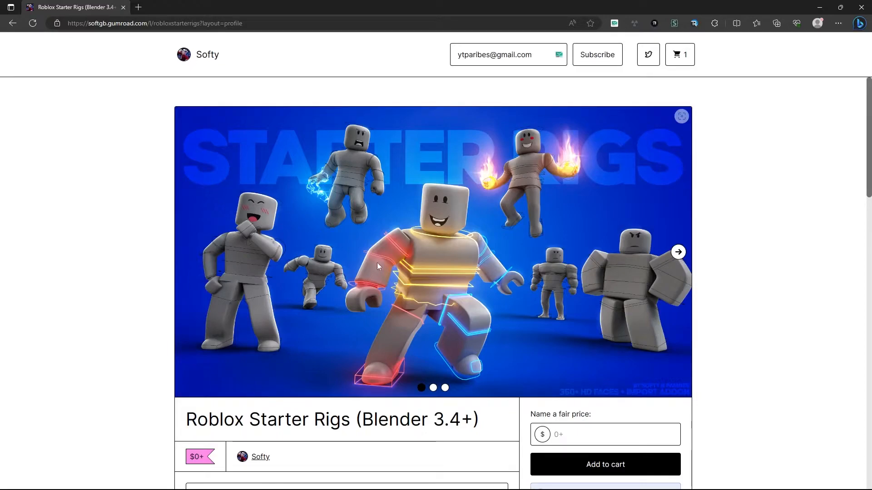
- Switch to the browser and show the Starter Rigs showcase trailer in the product page's gallery with the tab muted
right_click(97, 6)
click(678, 252)
click(614, 284)
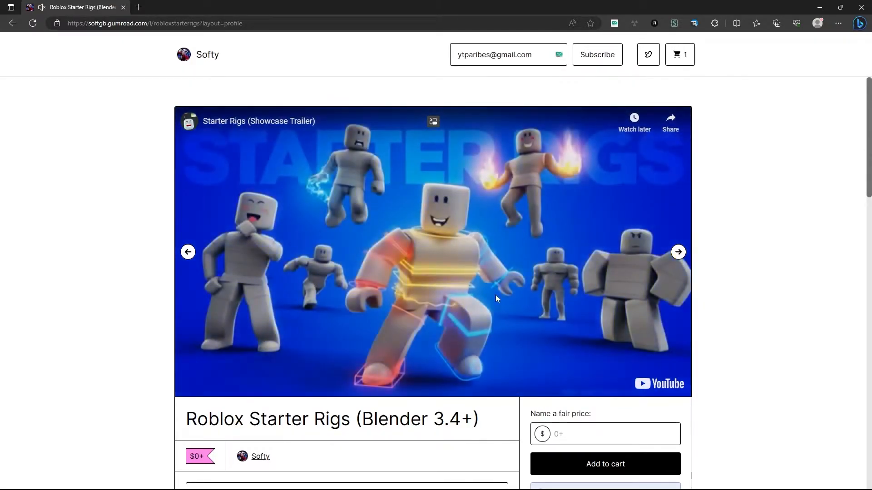
scroll(524, 300, down, 1)
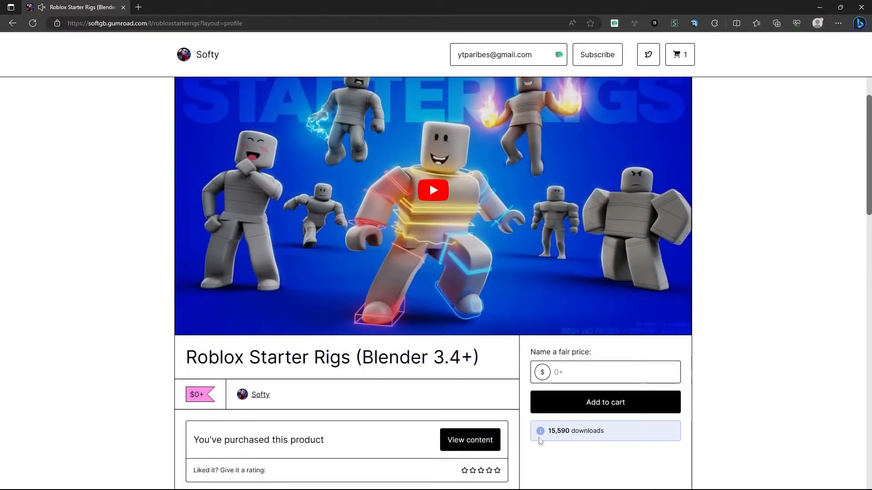
- Add Roblox Starter Rigs (Blender 3.4+) to the cart at a price of $0 and open its download page
click(570, 376)
text(0)
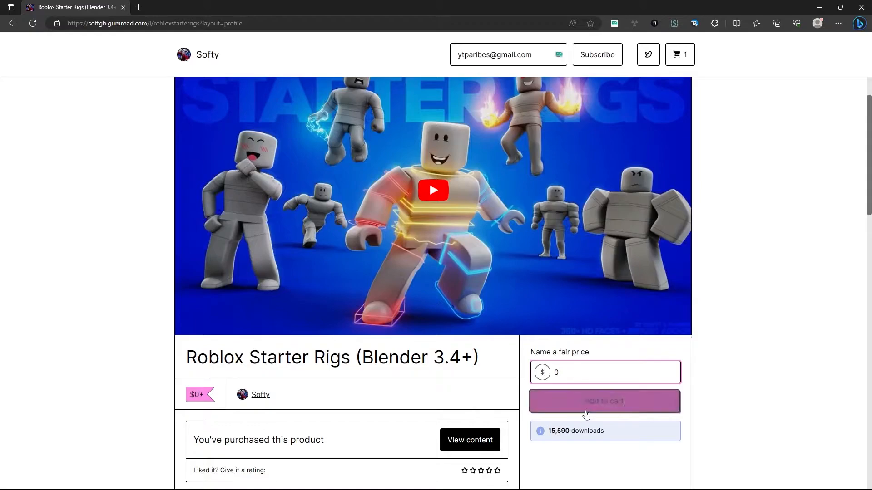
click(585, 401)
click(539, 168)
click(604, 156)
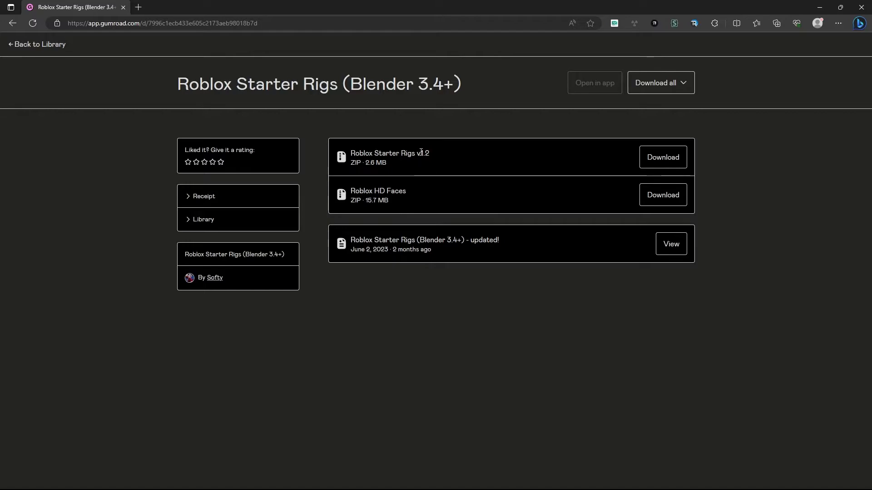
- Download all product files together, including Roblox Starter Rigs v1.2 and Roblox HD Faces
drag(432, 155, 422, 153)
click(607, 121)
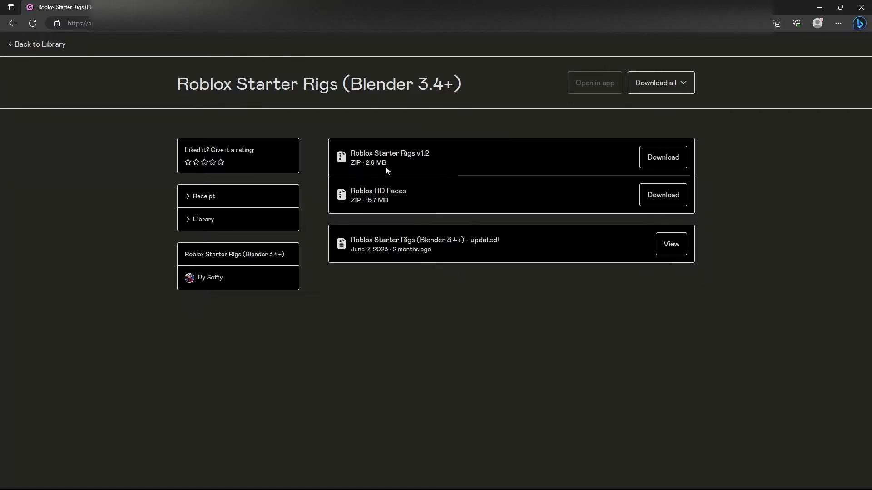
click(653, 90)
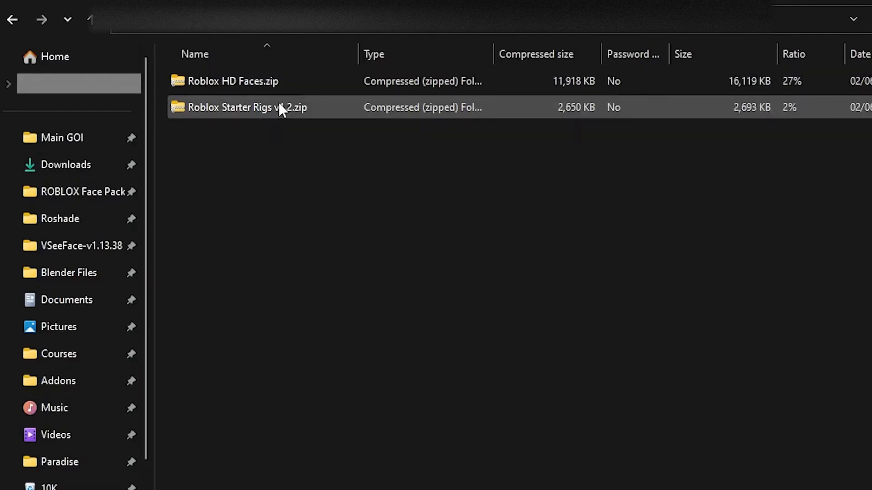
- Copy Roblox Starter Rigs v1.2.zip out of the downloaded archive into the Videos folder
drag(290, 131, 76, 435)
click(271, 148)
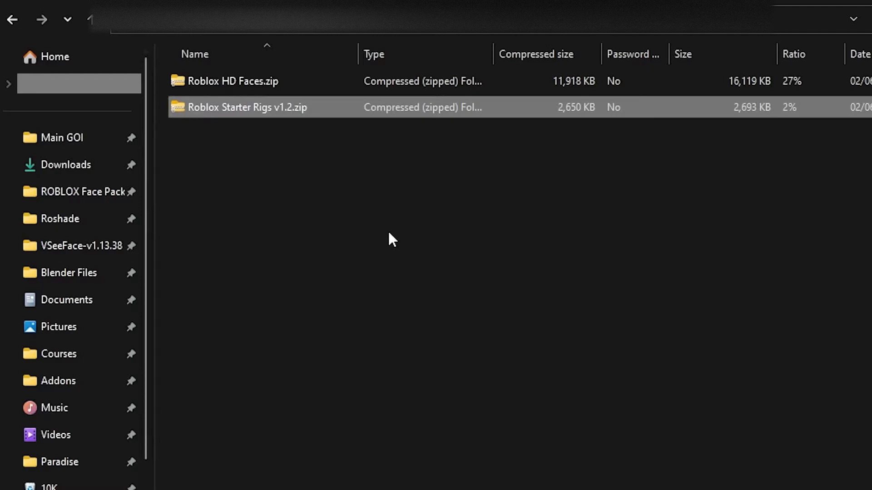
- Open the faces folder inside Roblox HD Faces.zip and display its files as large icons
click(231, 83)
right_click(233, 83)
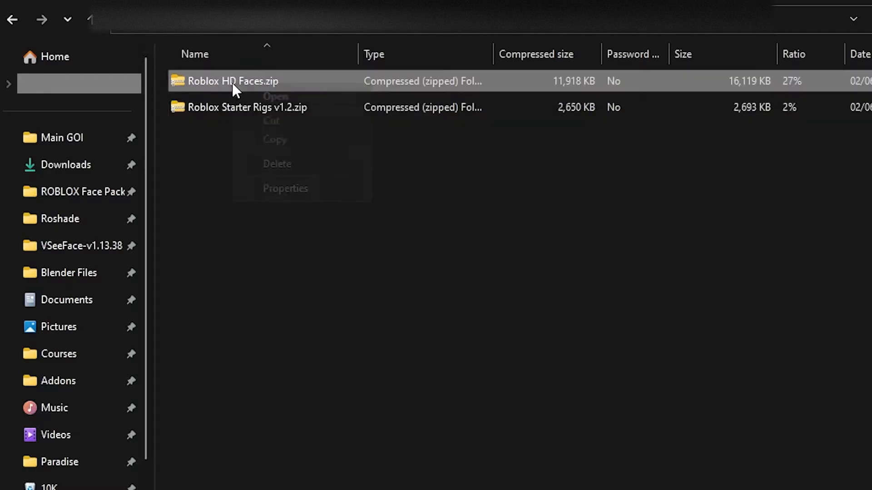
click(198, 88)
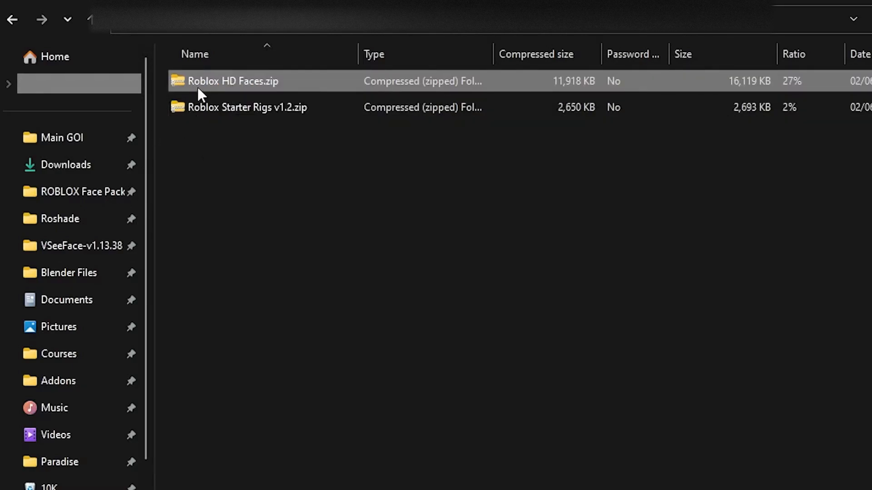
double_click(197, 85)
double_click(295, 89)
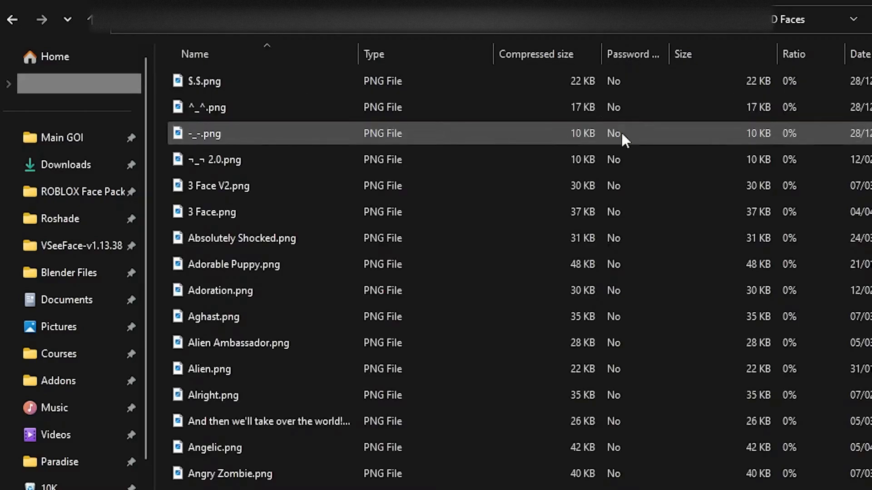
key(ctrl+shift+2)
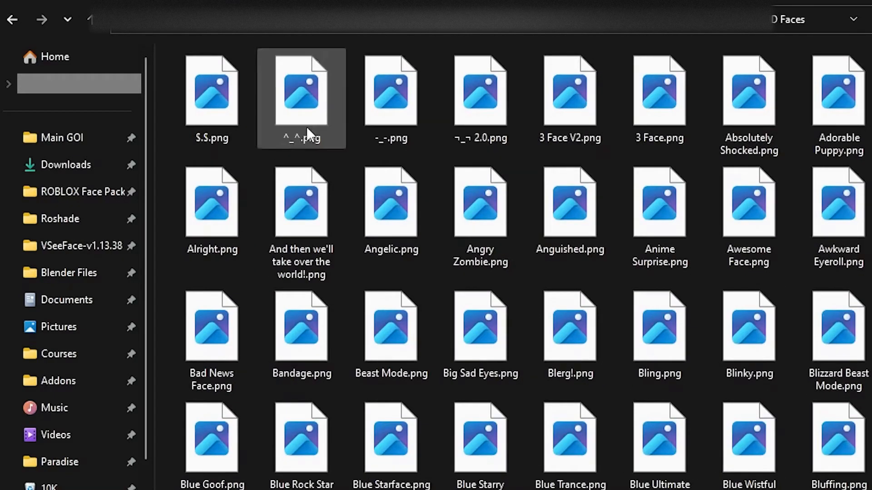
- Preview the $.$.png face and look through the whole collection of face images
double_click(236, 116)
key(Escape)
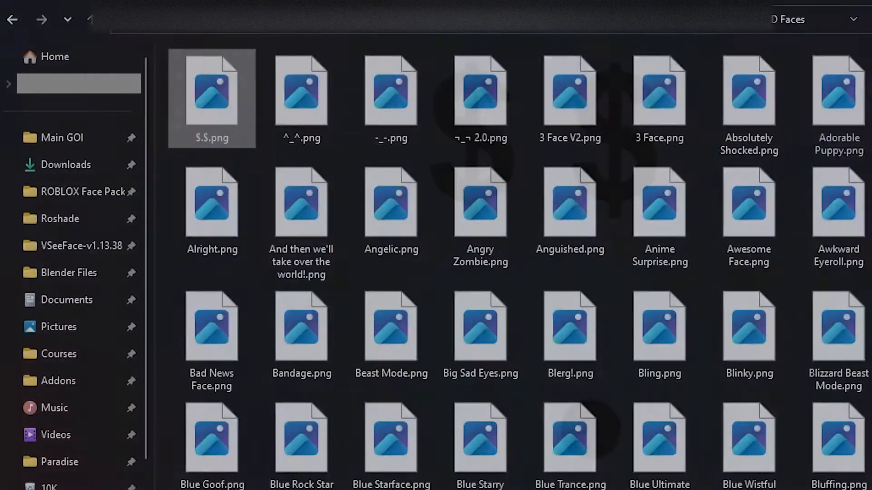
scroll(586, 340, down, 20)
scroll(593, 340, up, 3)
scroll(604, 423, up, 20)
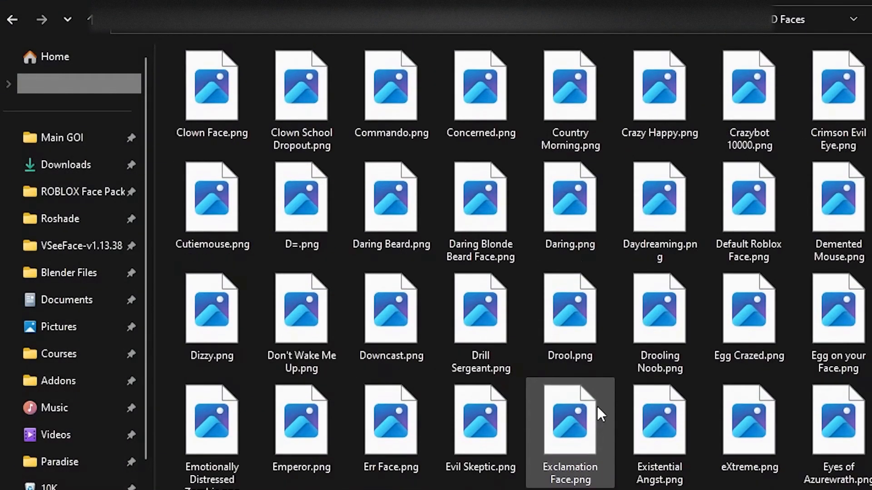
scroll(598, 331, down, 20)
scroll(562, 234, up, 20)
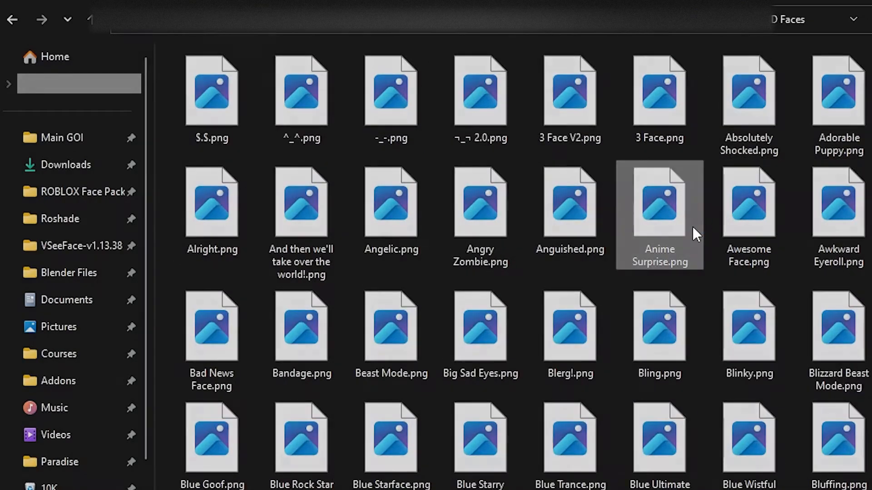
- Preview the Anime Surprise.png and Blue Starry face images, closing each preview
double_click(693, 227)
key(Escape)
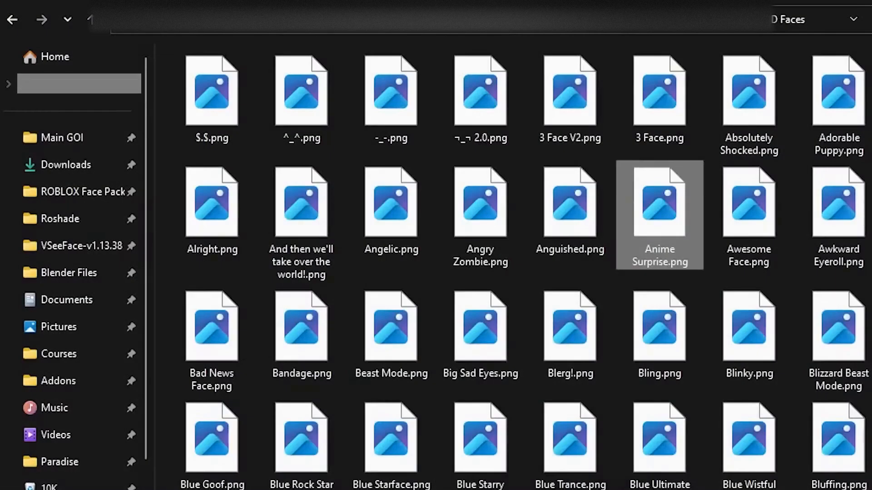
key(Escape)
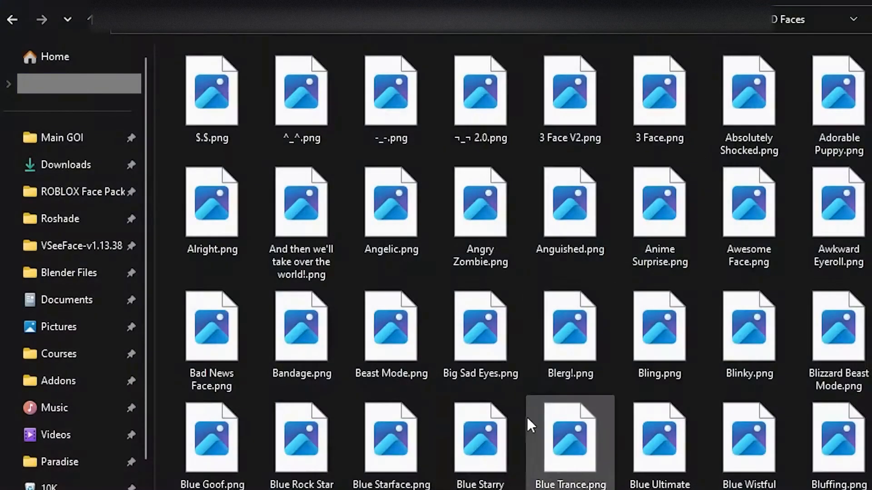
double_click(515, 427)
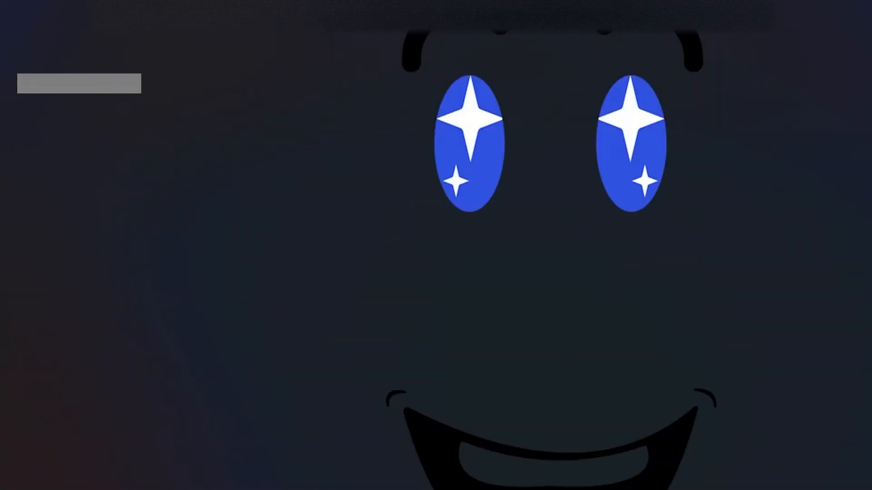
key(Escape)
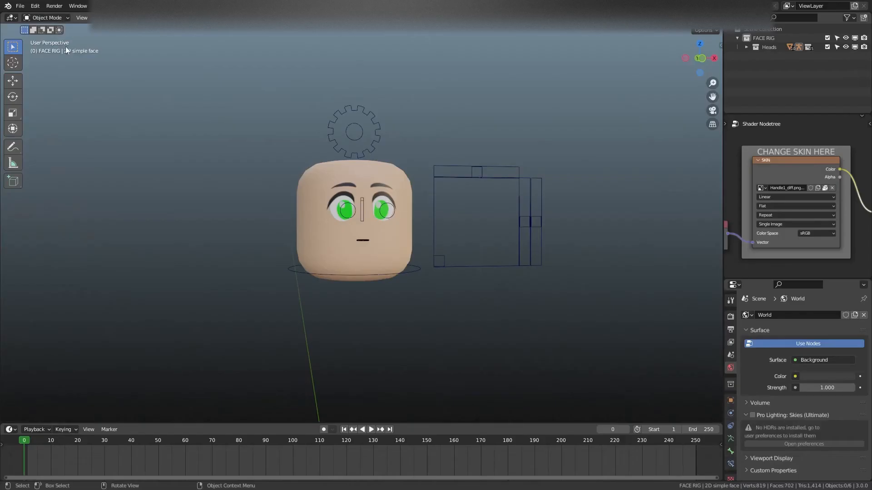
- Switch to Blender, install the add-on from Roblox Starter Rigs v1.2.zip, and check its details before closing the preferences
click(39, 8)
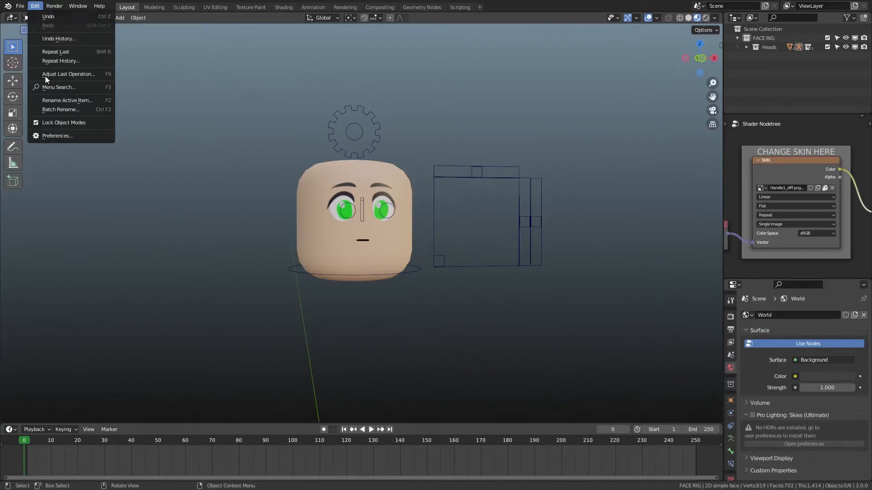
click(63, 135)
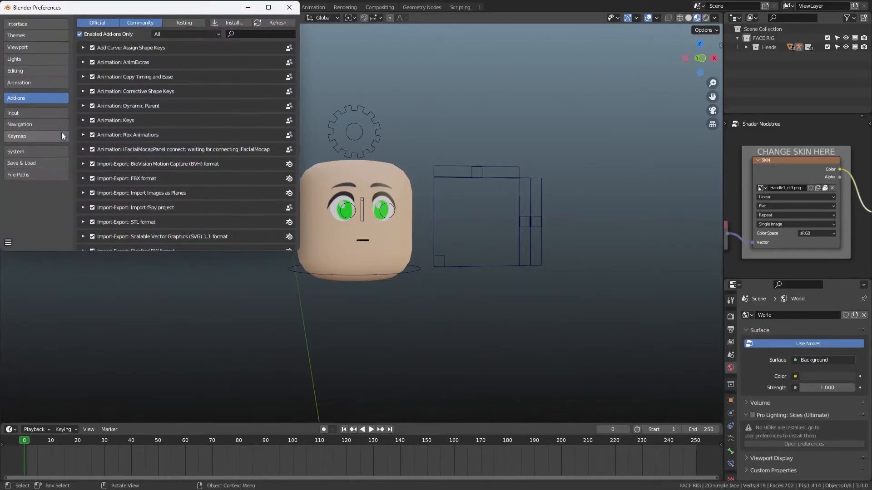
click(236, 24)
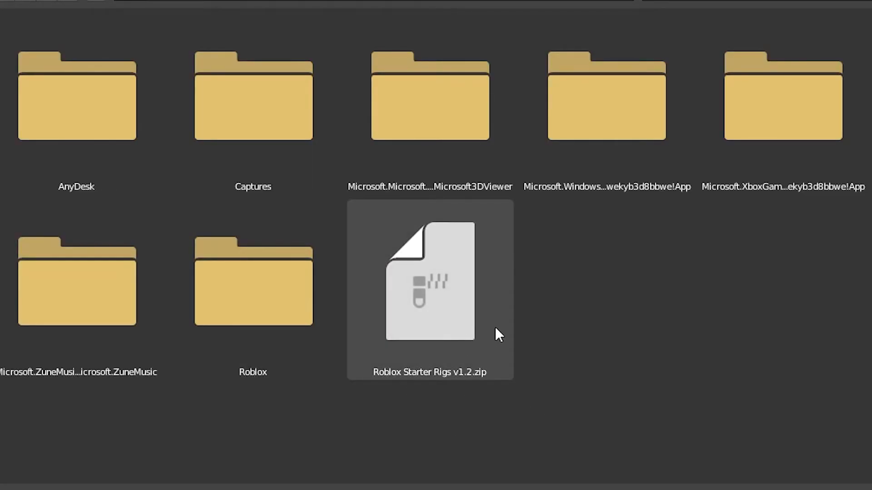
click(493, 300)
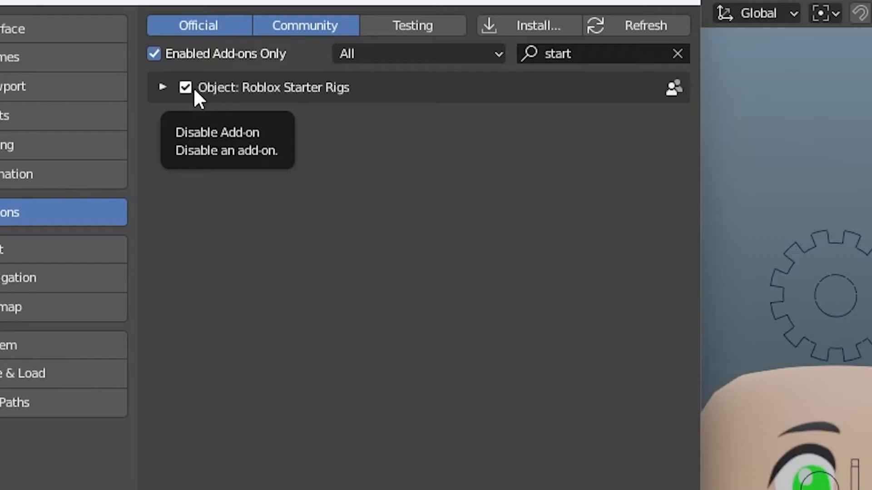
click(162, 95)
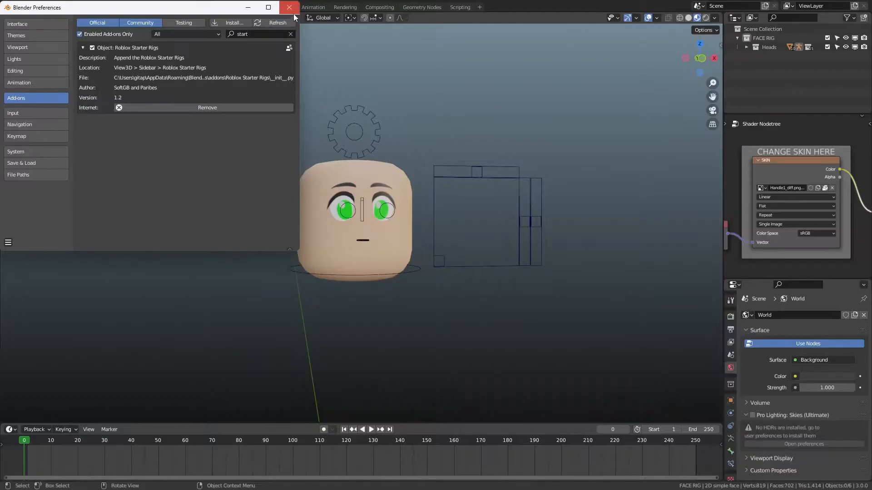
click(288, 7)
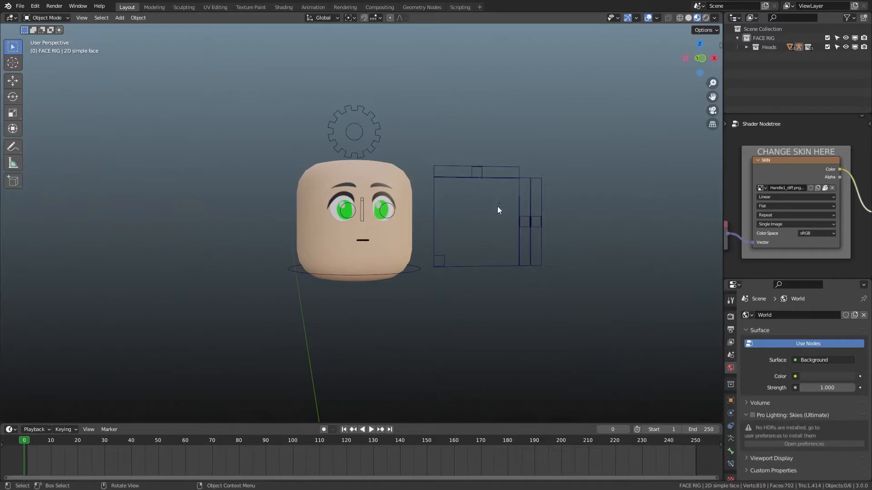
- Add the Starter Man Rig to the scene using the Starter Rigs add-on
key(n)
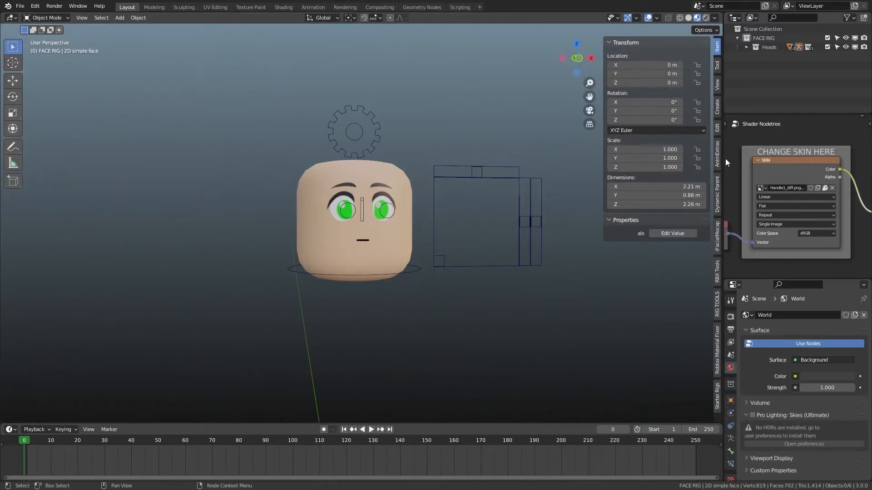
click(716, 408)
scroll(716, 407, up, 4)
scroll(716, 101, down, 4)
scroll(716, 165, up, 5)
scroll(716, 165, down, 5)
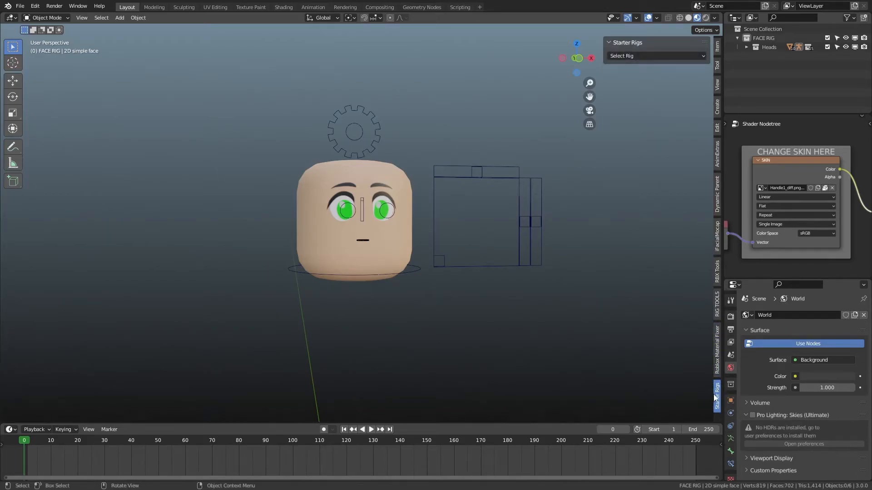
click(628, 55)
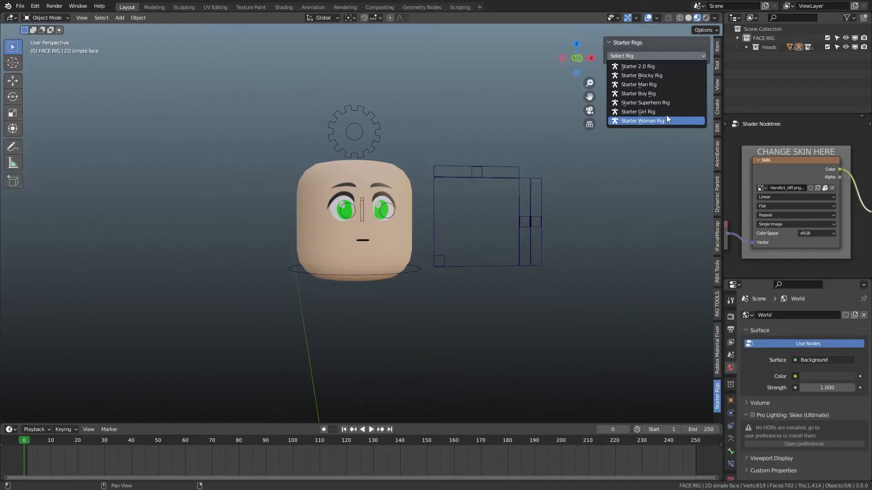
click(660, 84)
scroll(467, 274, down, 3)
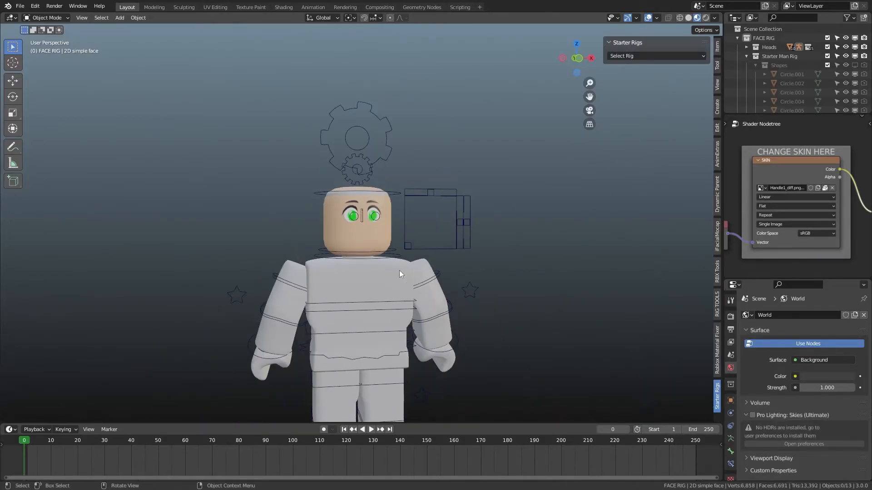
- Select the Starter Man Rig and try moving it along the X axis, cancelling the move
click(396, 257)
scroll(472, 282, down, 3)
key(g)
key(x)
right_click(465, 278)
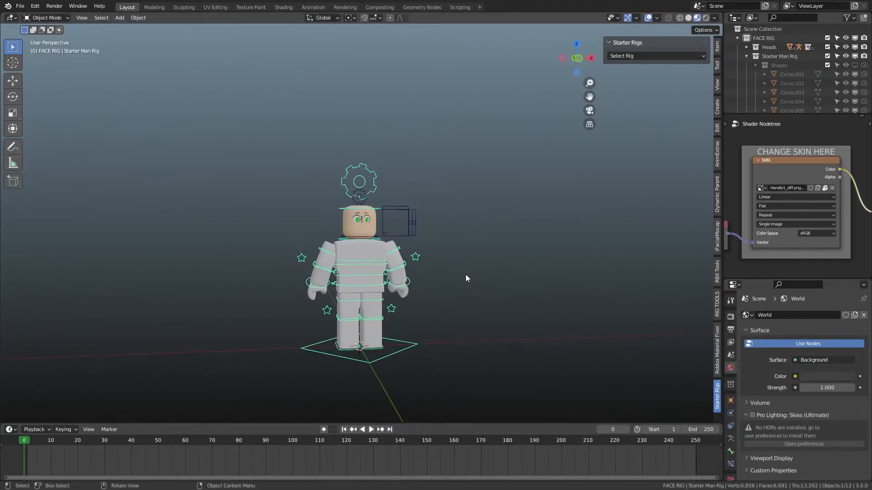
- Move the Starter Man Rig 10 m along the X axis, away from the face-rigged head
key(g)
key(x)
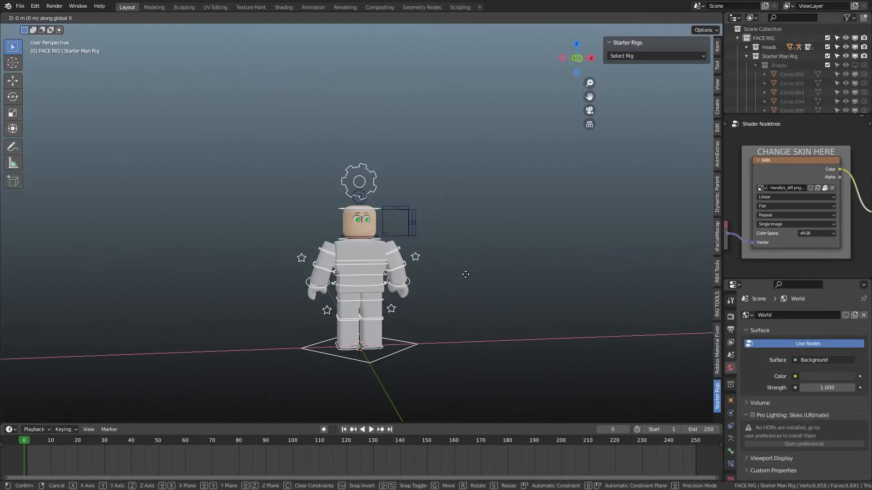
text(1)
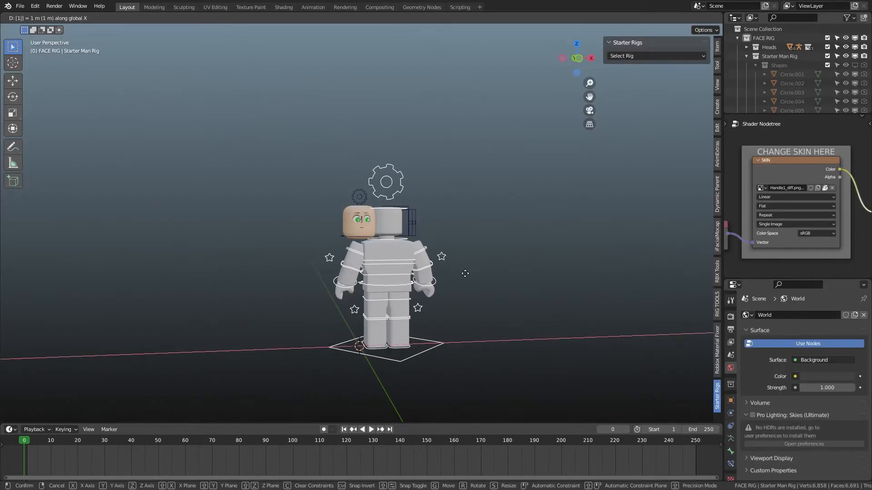
text(0)
key(Return)
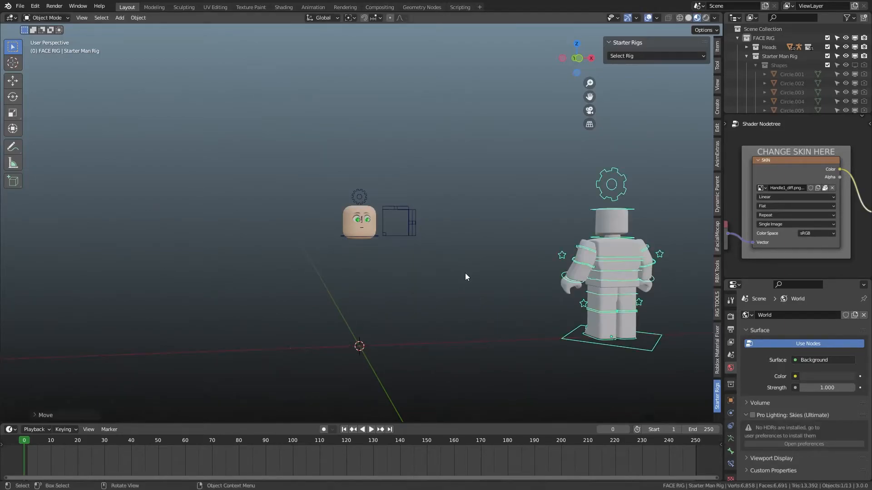
- Rotate the Starter Man Rig 180 degrees about the Z axis
scroll(465, 273, down, 3)
scroll(553, 293, up, 1)
shift+middle_drag(553, 292, 397, 297)
key(r)
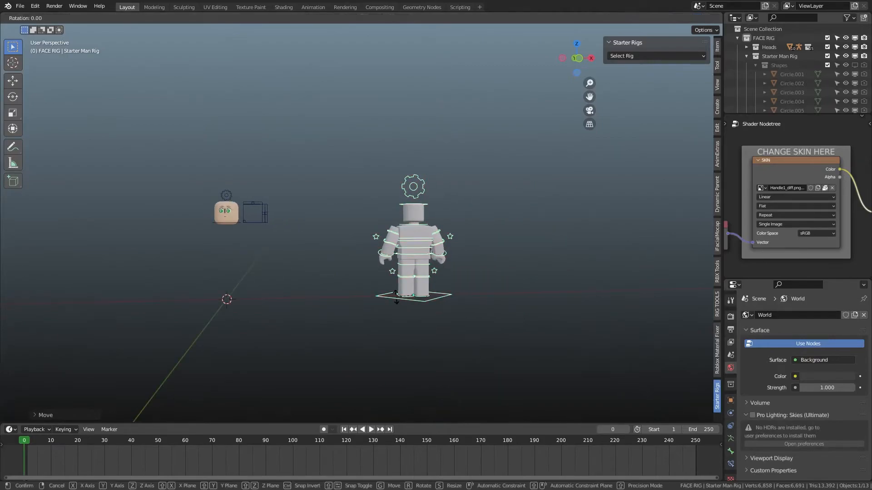
text(z180)
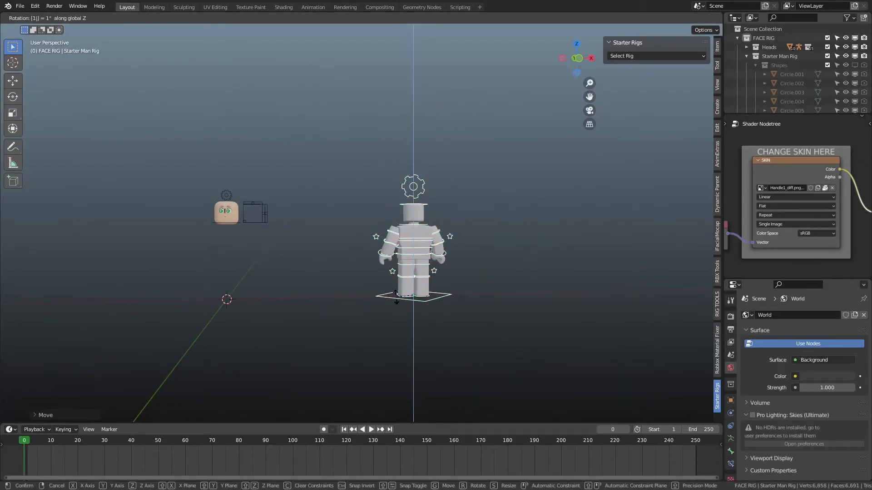
key(Return)
scroll(396, 297, up, 3)
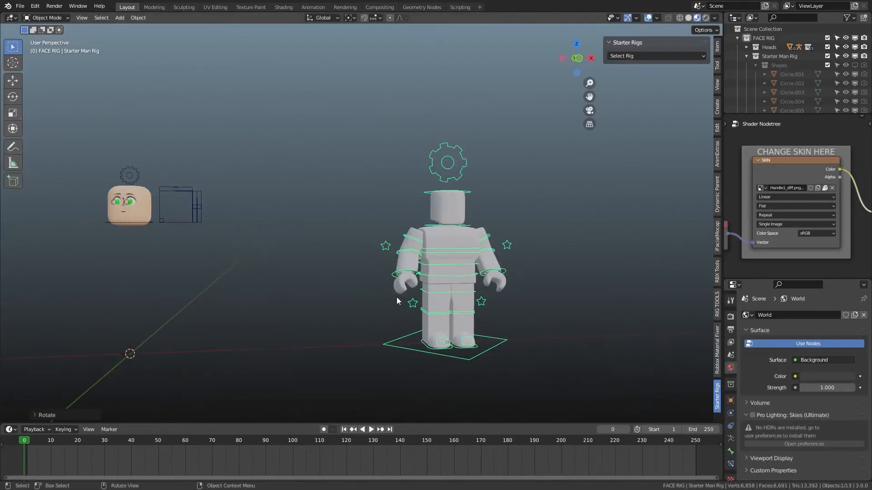
- Delete the body rig's grey Man Head mesh
scroll(436, 241, up, 2)
click(475, 186)
scroll(449, 180, down, 2)
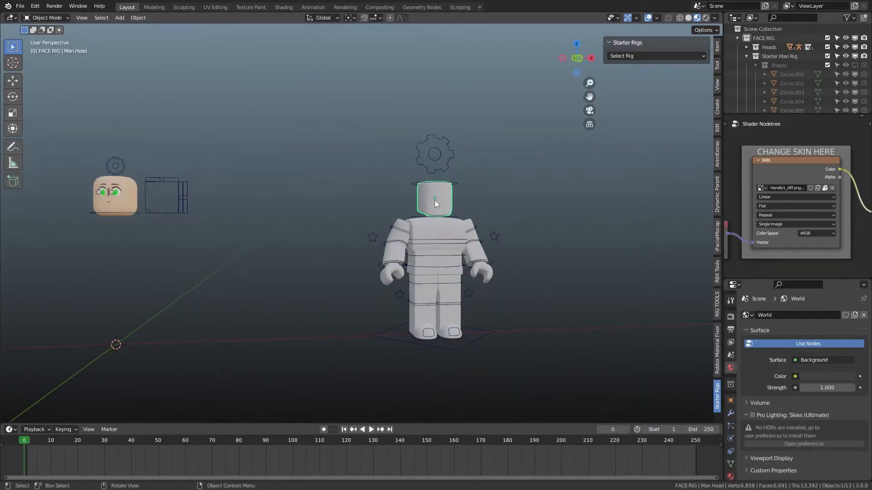
key(Delete)
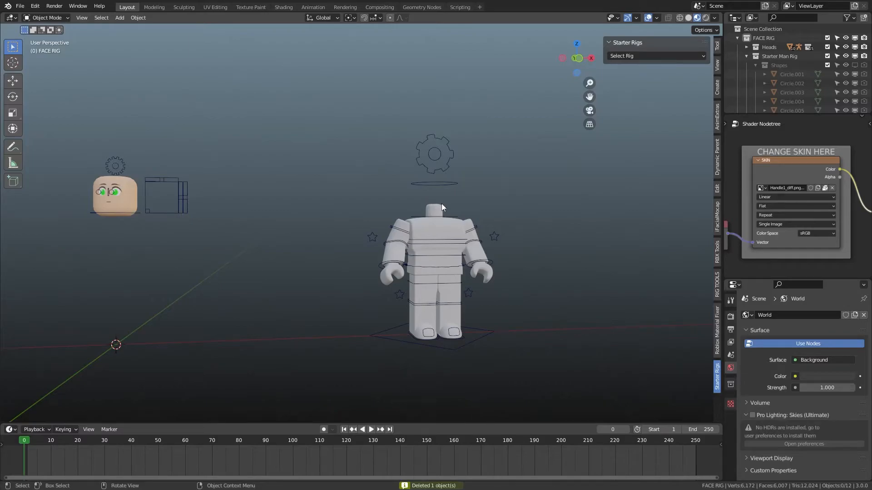
- Link the face rig head's material to all the body meshes, and select the Starter Man Rig armature
click(442, 206)
drag(545, 362, 353, 162)
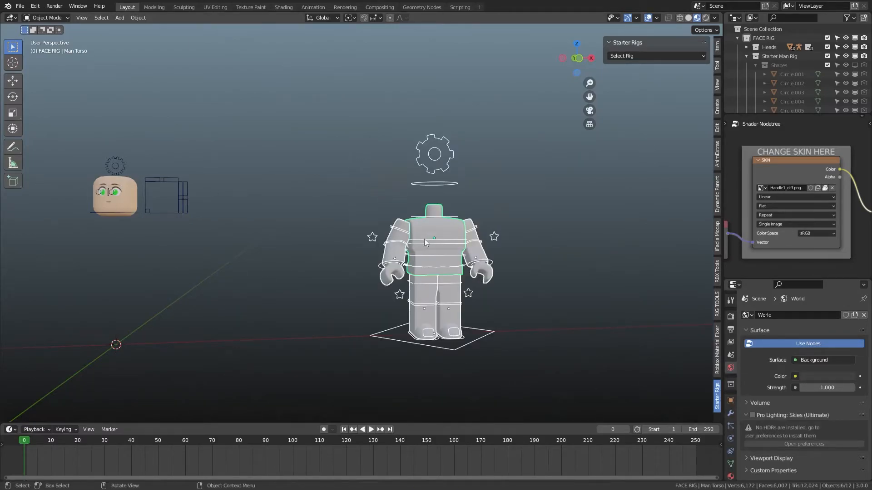
shift+click(133, 187)
key(ctrl+l)
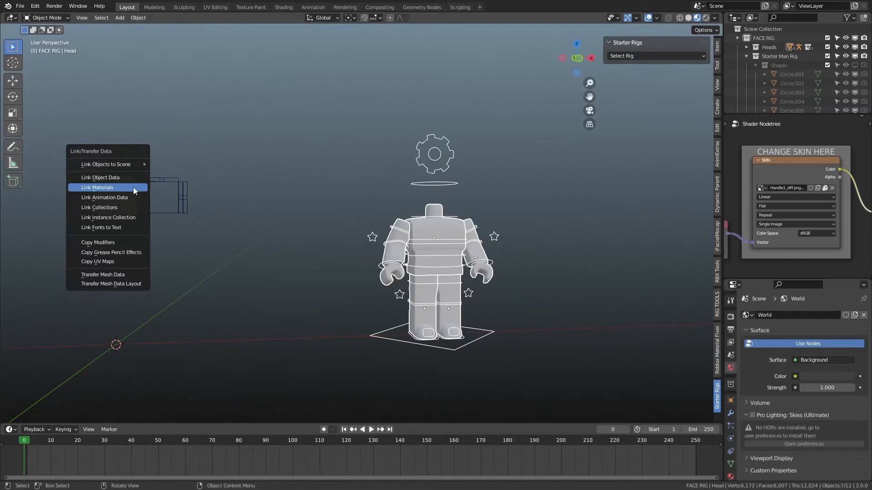
click(133, 188)
click(422, 353)
click(437, 347)
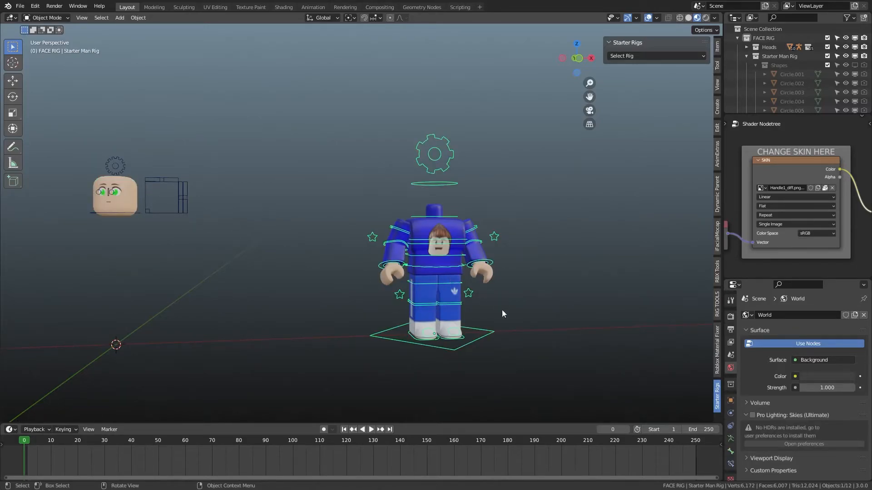
- Try moving the Starter Man Rig -10 m along the X axis and try clearing its location, reverting both
key(g)
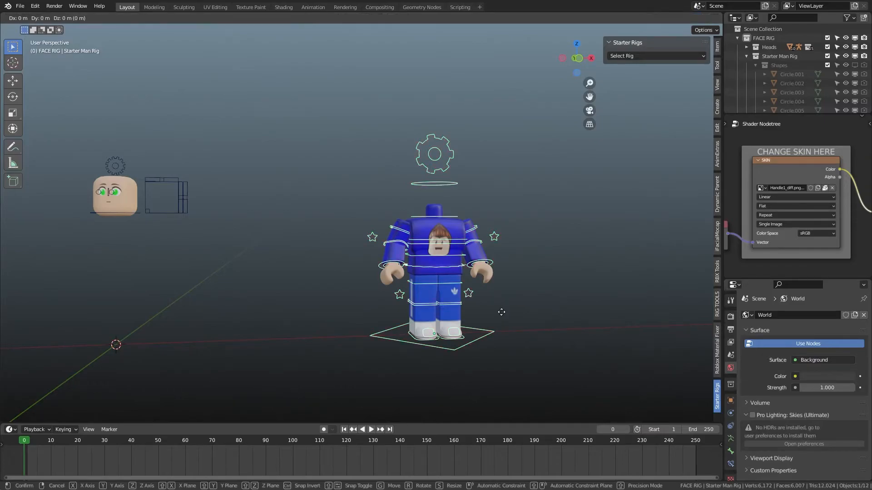
key(x)
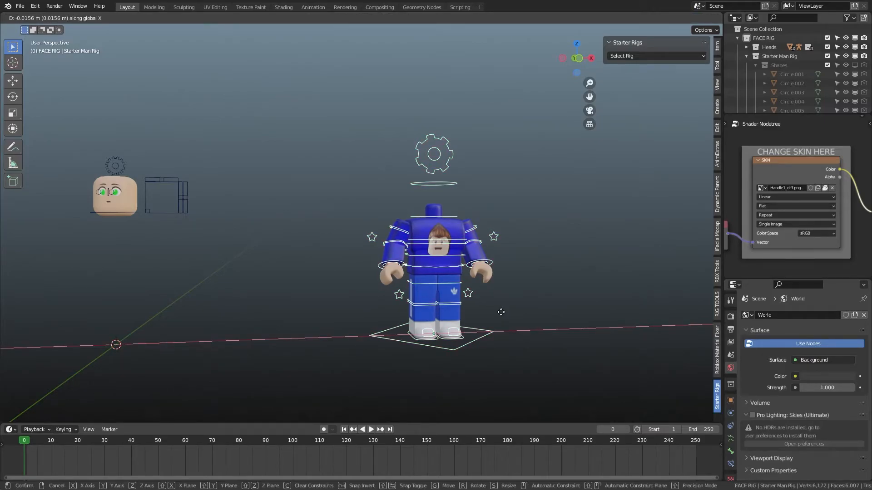
text(-10)
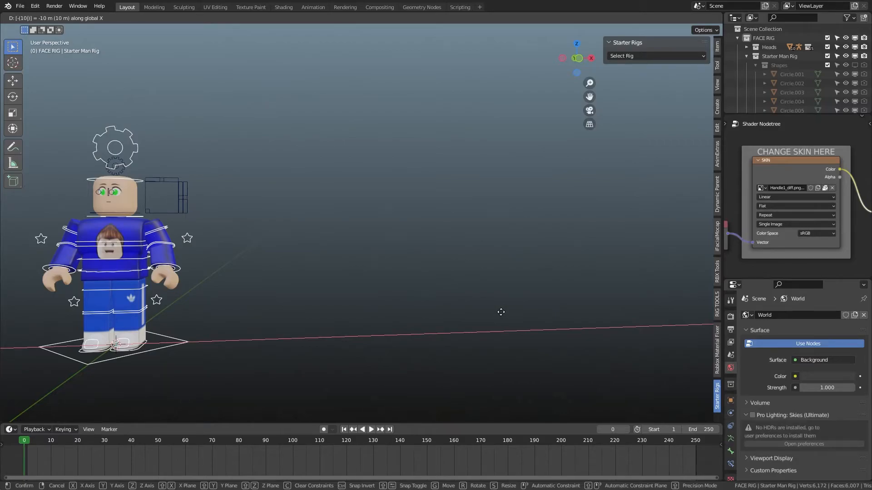
key(Escape)
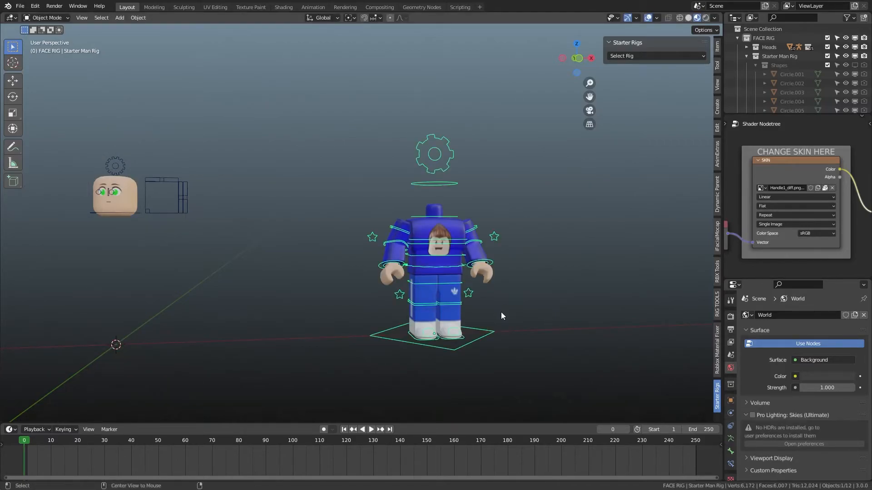
key(alt+g)
key(ctrl+z)
- Set the Starter Man Rig's X location to 0 m so the body sits under the head
click(717, 47)
click(672, 64)
text(0)
key(Return)
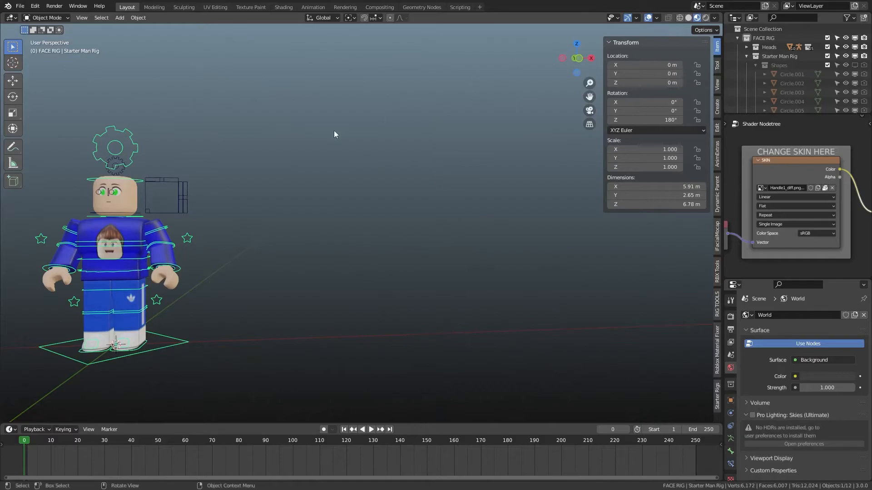
- Examine the textured body and the face-rigged head up close, and clear the selection
scroll(332, 213, up, 4)
shift+middle_drag(102, 230, 378, 187)
scroll(378, 227, up, 3)
scroll(251, 279, down, 4)
scroll(352, 217, up, 3)
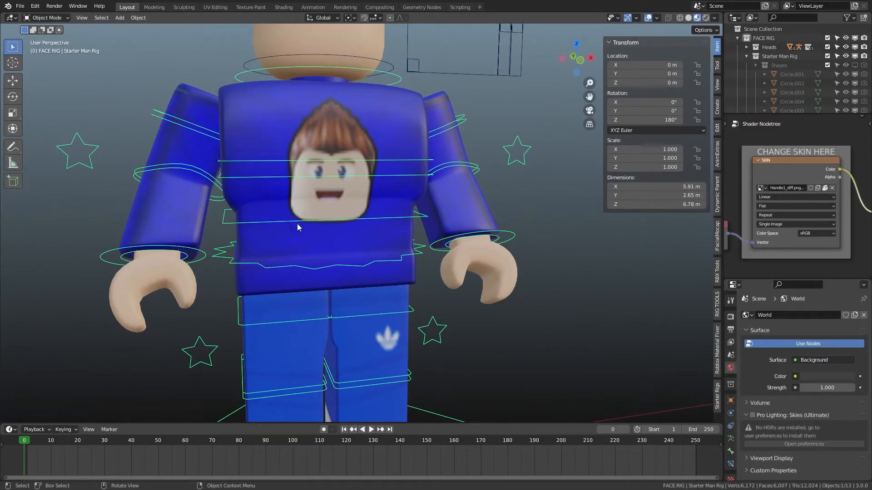
scroll(296, 233, down, 4)
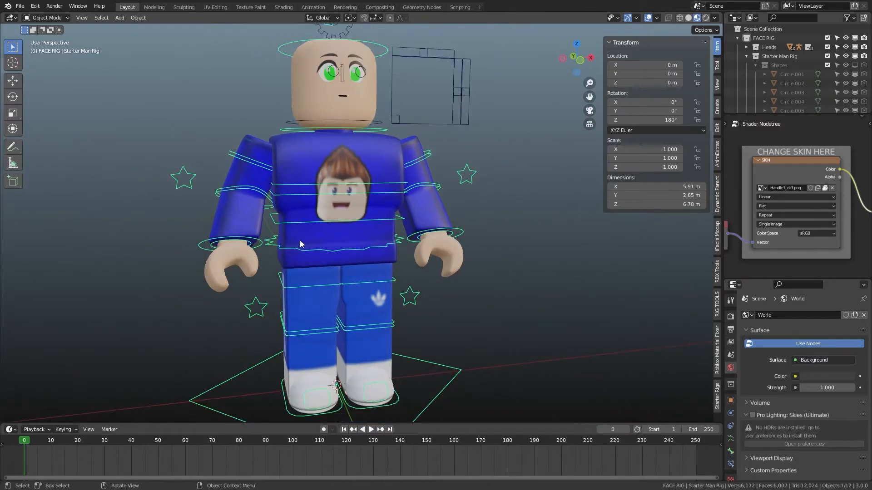
scroll(336, 193, up, 1)
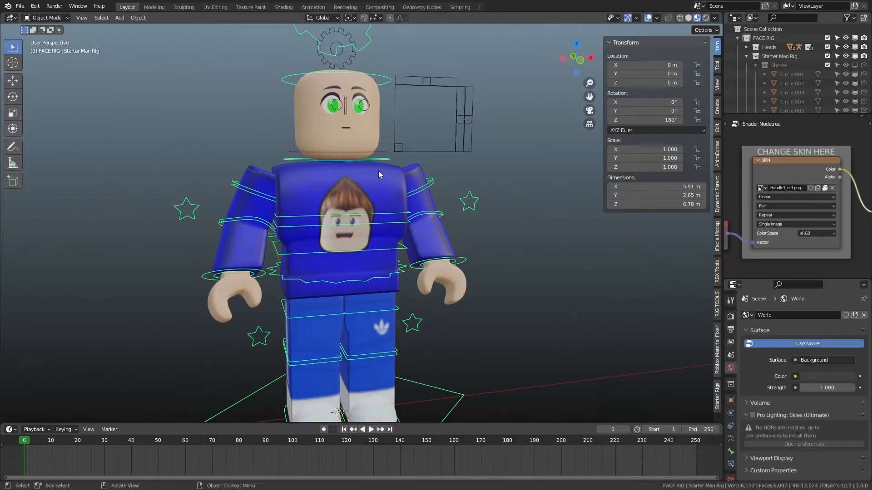
click(833, 190)
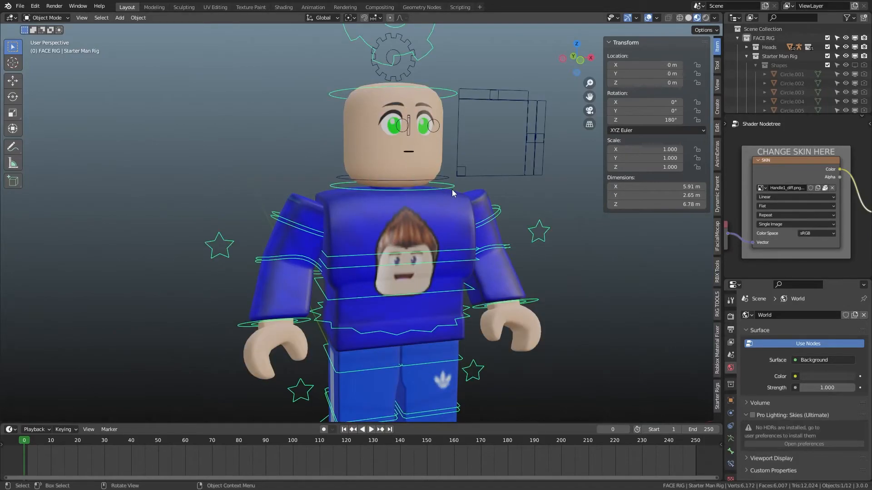
click(511, 209)
scroll(523, 229, down, 3)
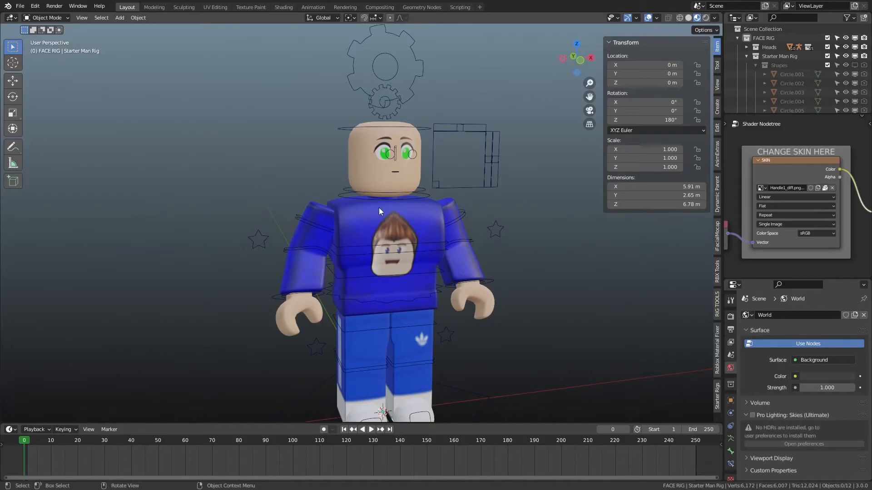
- Import the Roblox avatar as a Wavefront OBJ and move it -4 m along the X axis
click(20, 6)
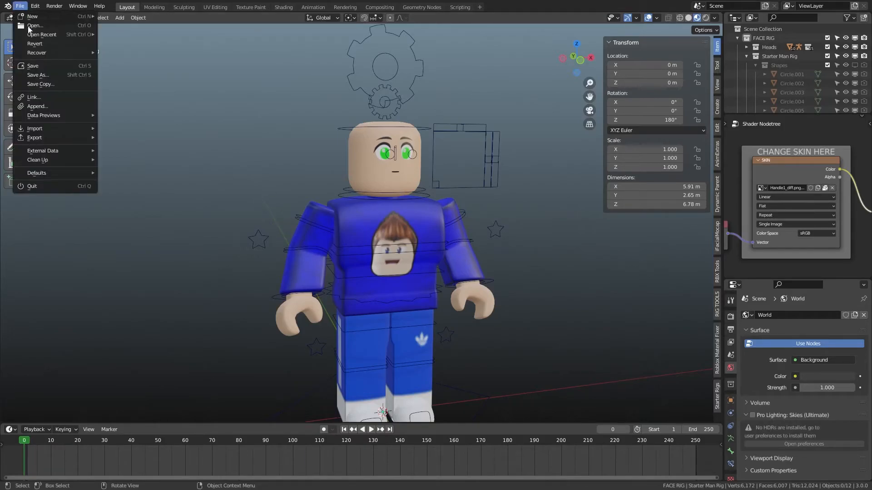
mouse_move(51, 130)
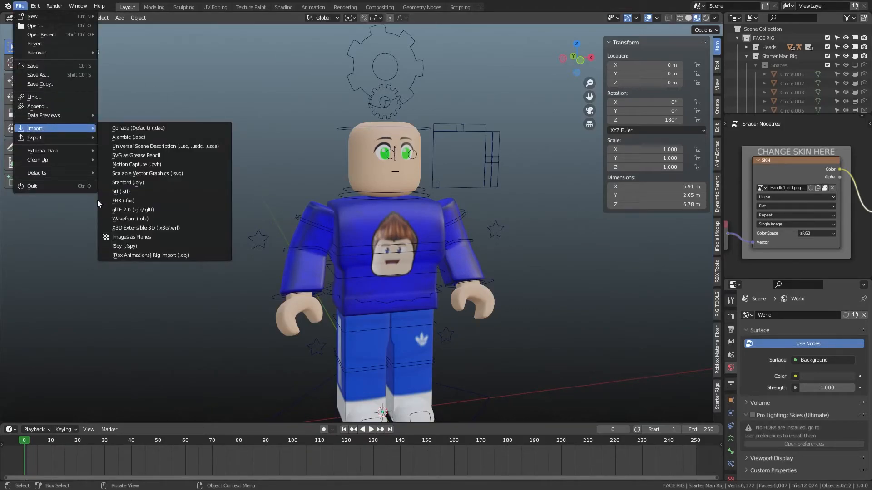
click(129, 220)
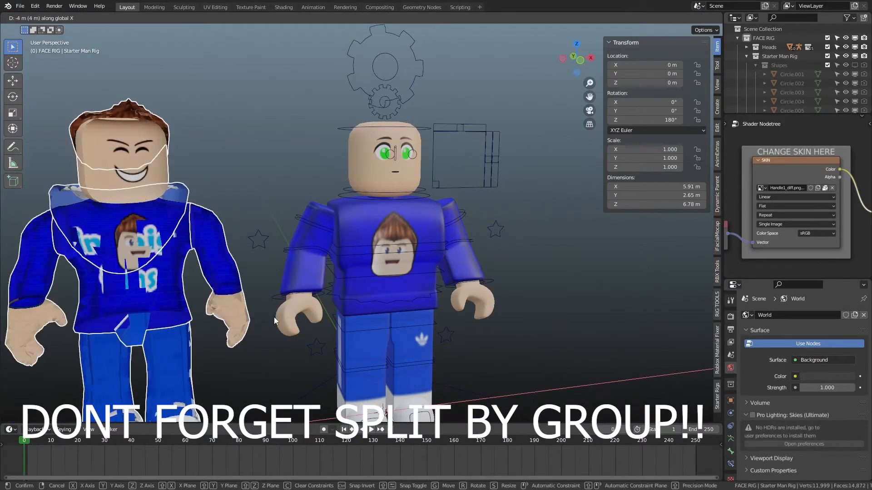
- Rotate the imported avatar 180 degrees about the Z axis
key(r)
key(z)
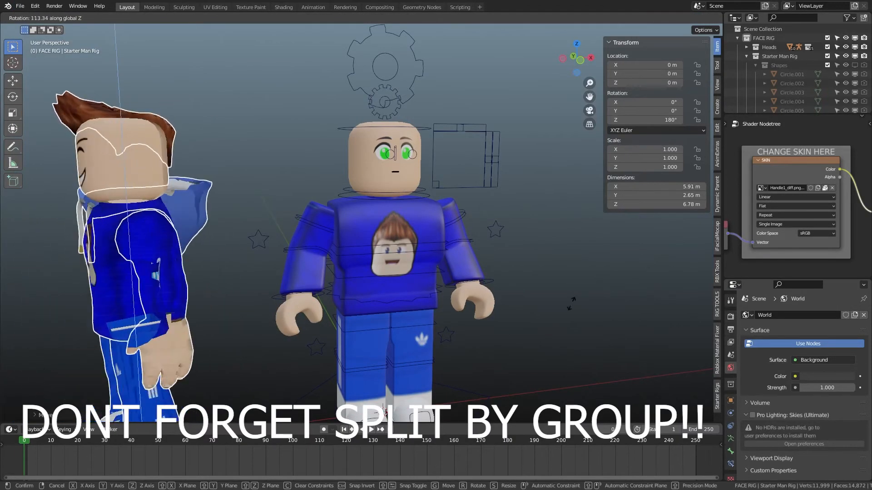
click(18, 155)
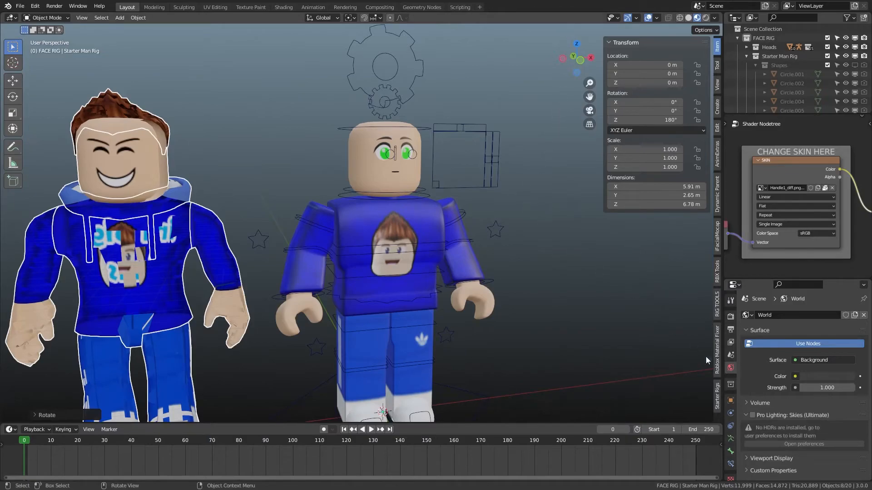
- Turn off Show Backface in the material of the imported avatar's torso
click(123, 262)
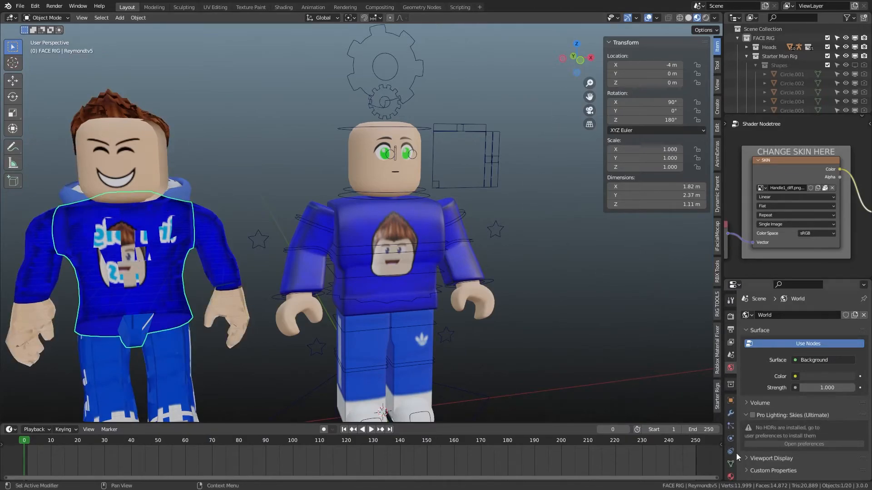
click(731, 476)
scroll(818, 409, down, 15)
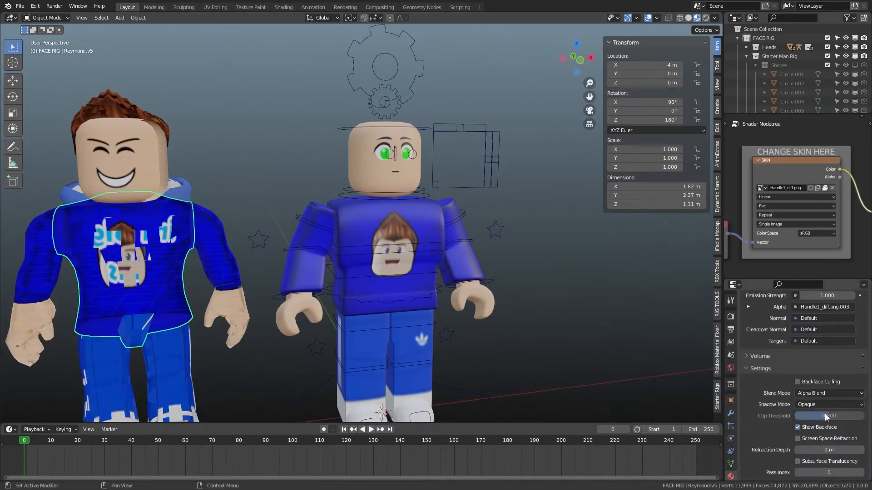
scroll(825, 418, down, 2)
click(812, 391)
scroll(164, 241, down, 2)
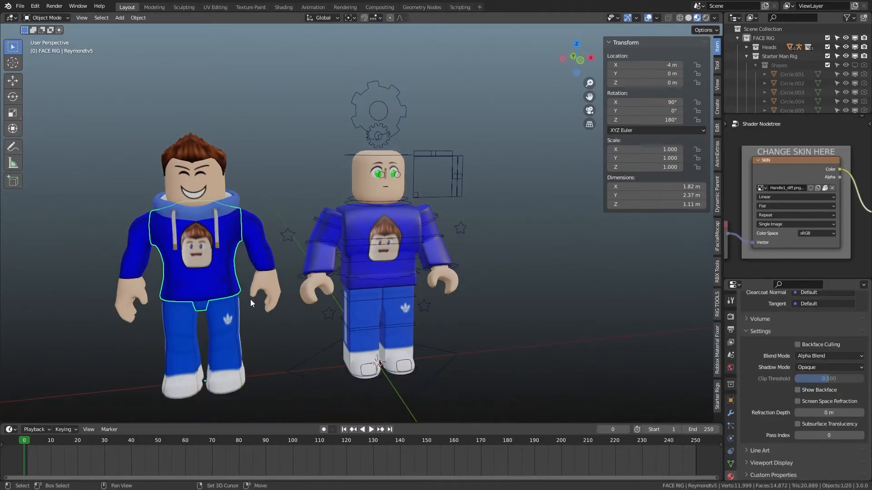
- Delete the imported avatar's torso, arms and legs
shift+middle_drag(251, 299, 299, 262)
shift+click(309, 230)
shift+click(275, 305)
shift+click(230, 291)
shift+click(174, 241)
key(Delete)
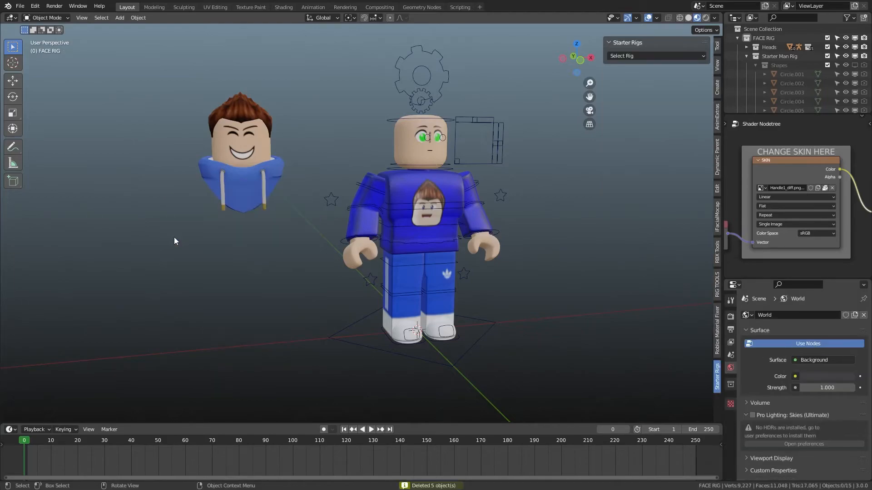
- Delete the imported avatar's smiling head, and select the blue hood accessory
click(263, 152)
key(Delete)
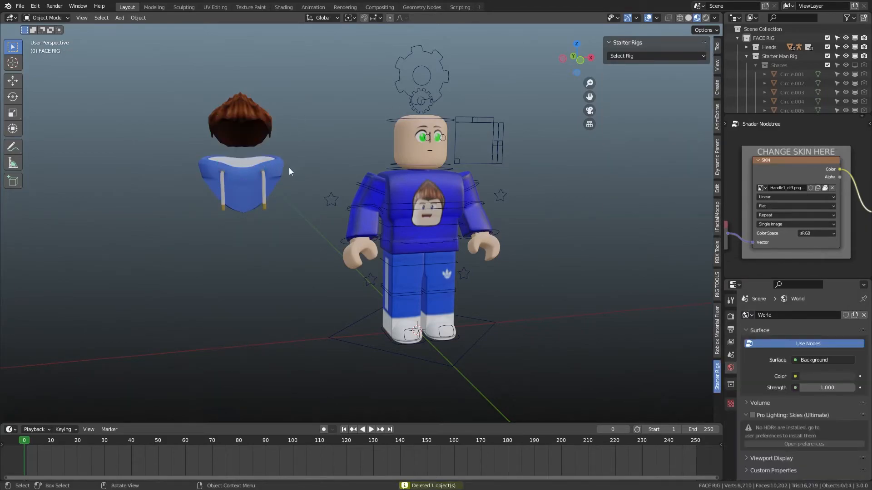
click(274, 156)
key(g)
key(x)
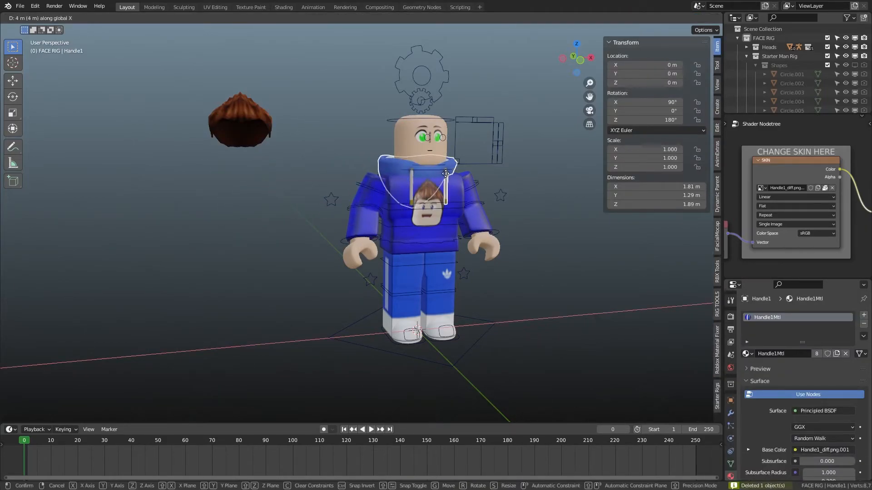
right_click(445, 173)
- Set both Specular and Roughness to 0.5 in the blue hood's material
scroll(813, 427, down, 10)
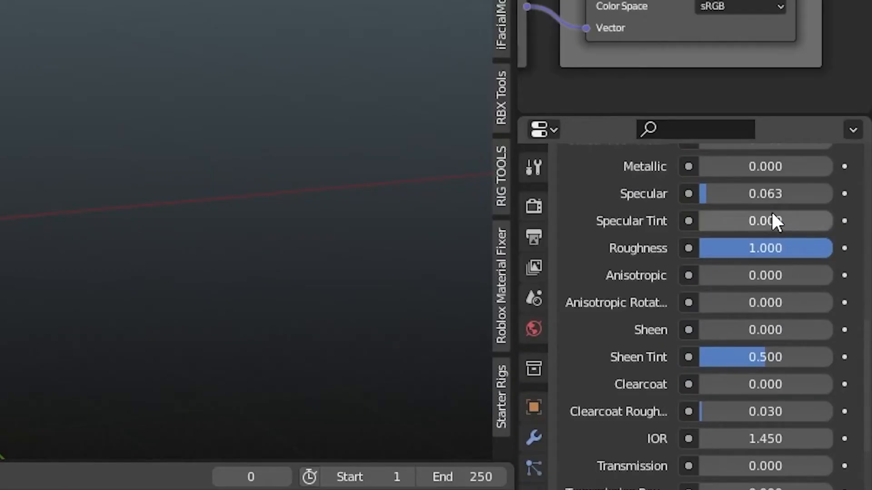
scroll(830, 318, up, 2)
double_click(765, 237)
text(.5)
key(Return)
double_click(767, 290)
text(.5)
key(Return)
scroll(248, 143, down, 2)
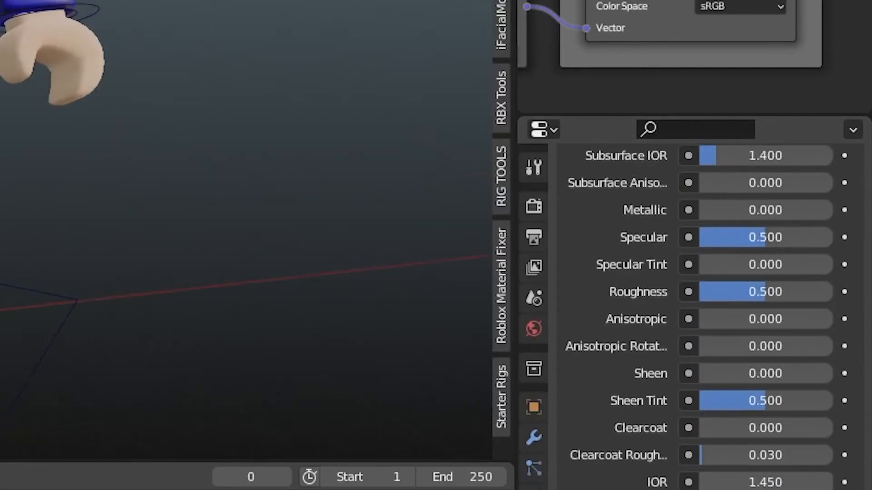
- Clear the blue hood's location to place it on the rigged body's shoulders
scroll(322, 276, down, 2)
key(alt+g)
scroll(418, 255, up, 2)
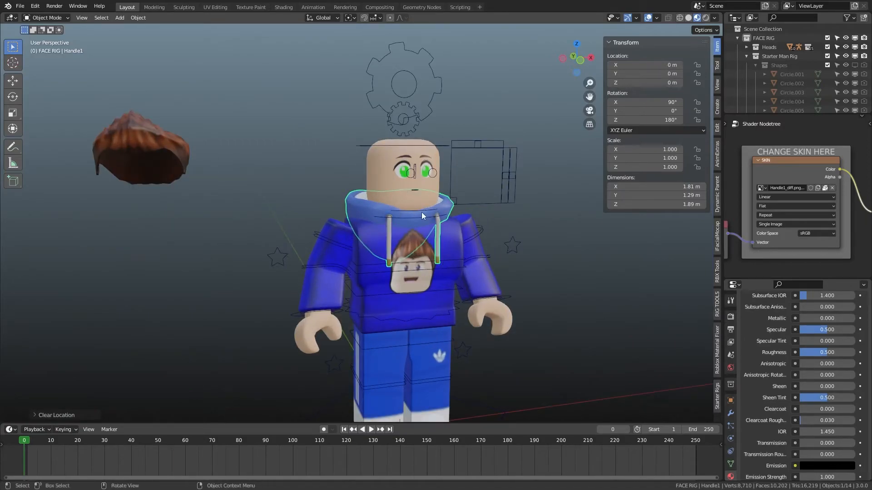
- Parent the blue hood to the Starter Man Rig's Uppertorso bone using the Bone option, and return to Object Mode
shift+click(509, 239)
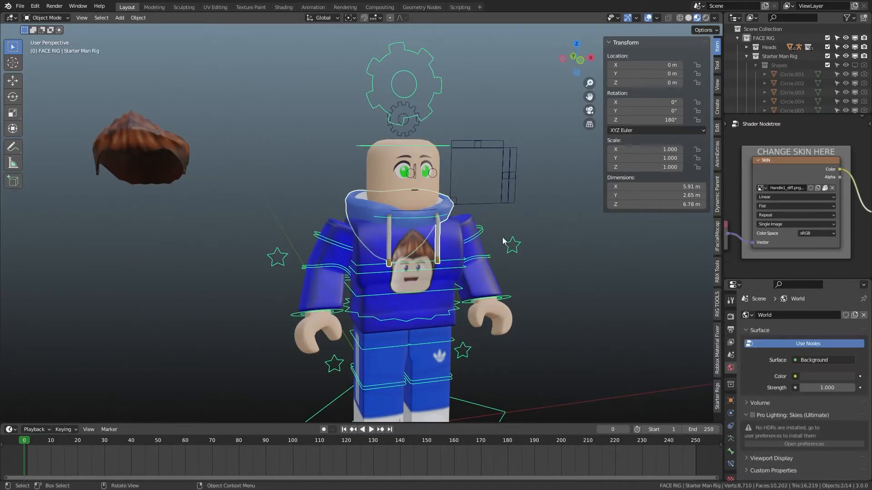
click(47, 18)
click(62, 47)
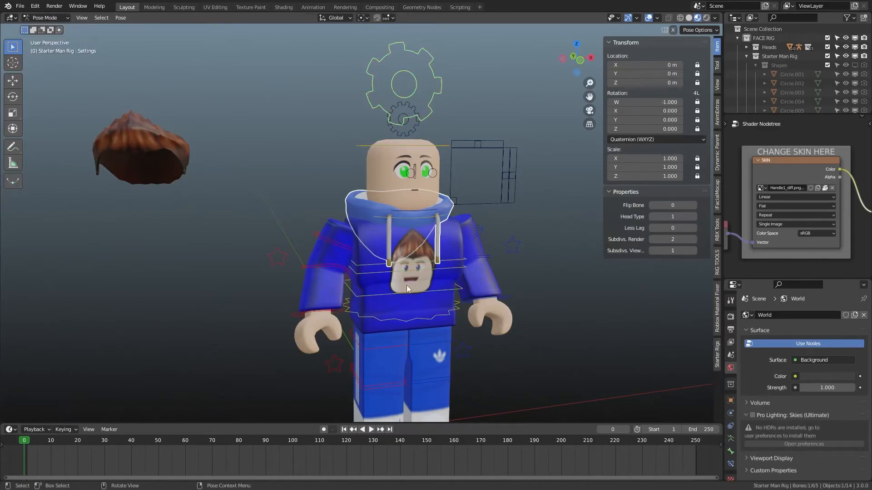
key(ctrl+p)
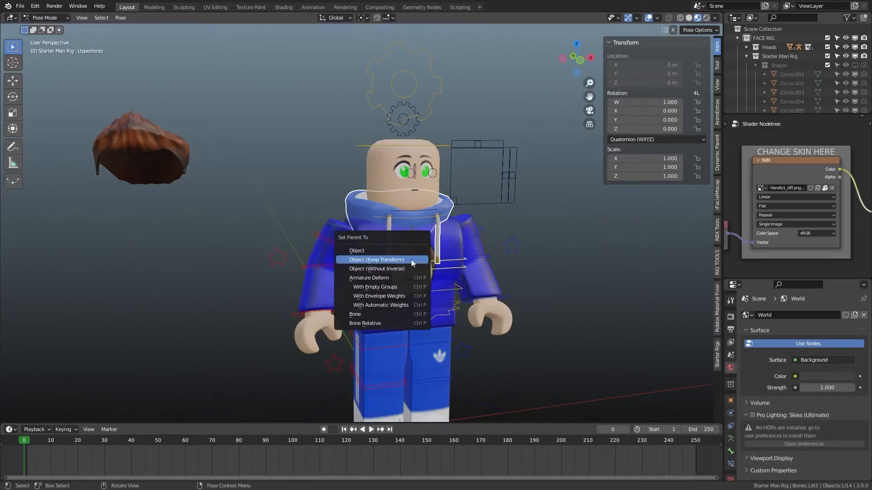
click(368, 315)
key(ctrl+Tab)
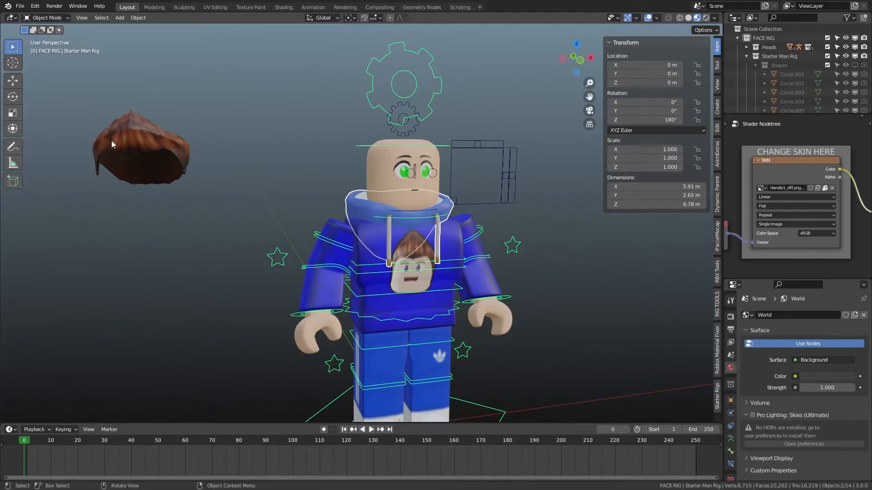
- Clear the brown hair's location to place it on the head, and parent it to the head mesh with Object (Keep Transform)
click(170, 154)
key(alt+g)
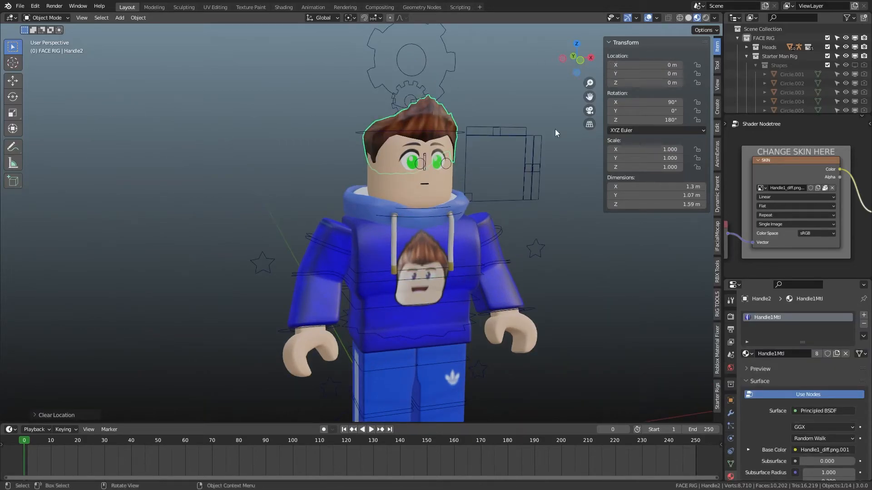
scroll(421, 232, up, 2)
scroll(421, 230, up, 2)
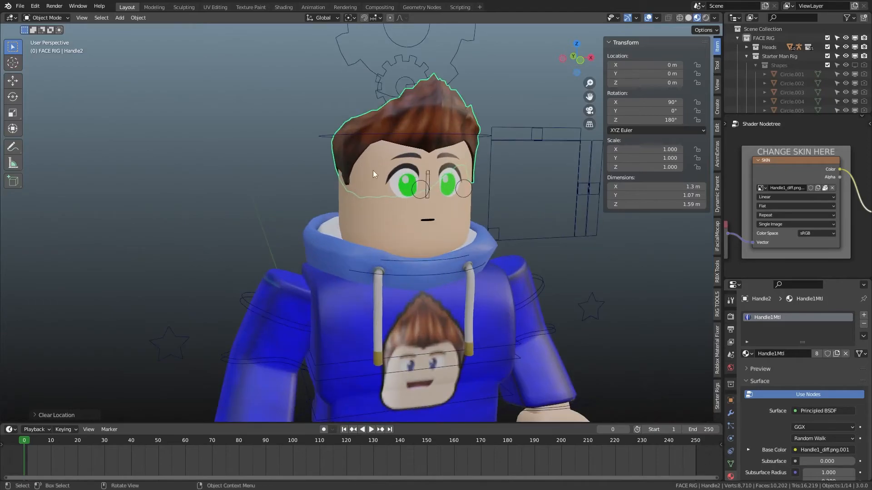
shift+click(359, 214)
key(ctrl+p)
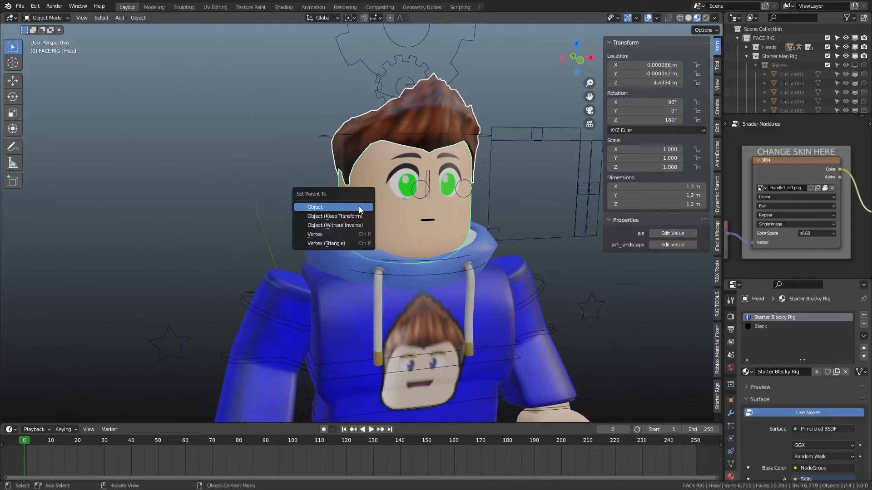
click(355, 217)
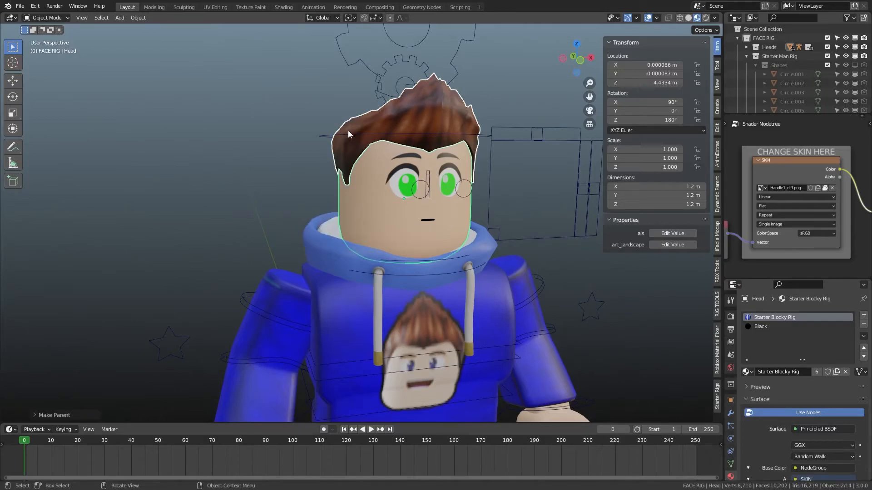
- Test the Starter Man Rig in Pose Mode by moving its Head Stretcher bone and rotating its head bone, cancelling each transform
click(326, 135)
key(ctrl+Tab)
click(327, 136)
key(g)
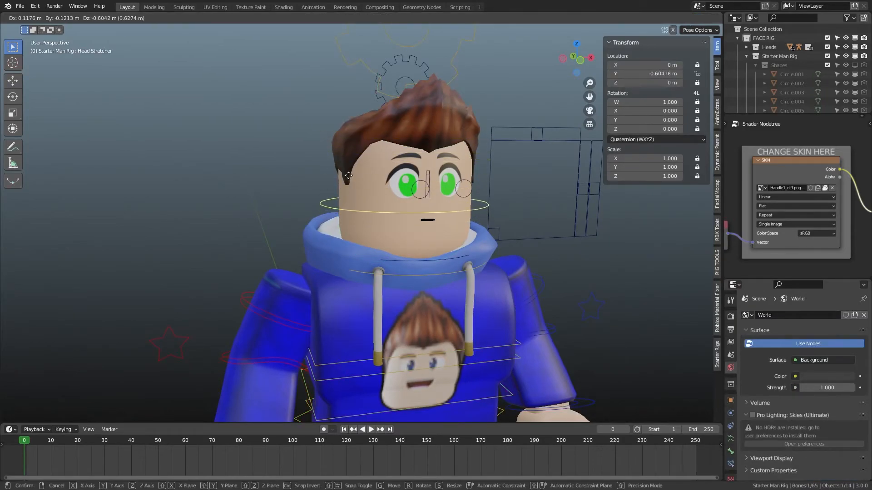
key(Escape)
click(428, 271)
key(r)
key(r)
right_click(428, 271)
key(ctrl+Tab)
- Put the 2D simple face rig in Pose Mode, select its Head bone and try rotating it freely, cancelling each rotation
click(490, 255)
click(524, 238)
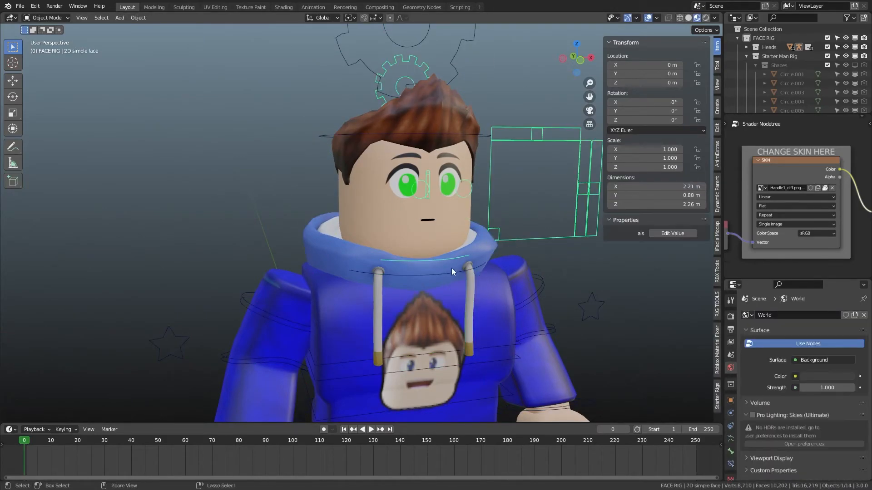
key(ctrl+Tab)
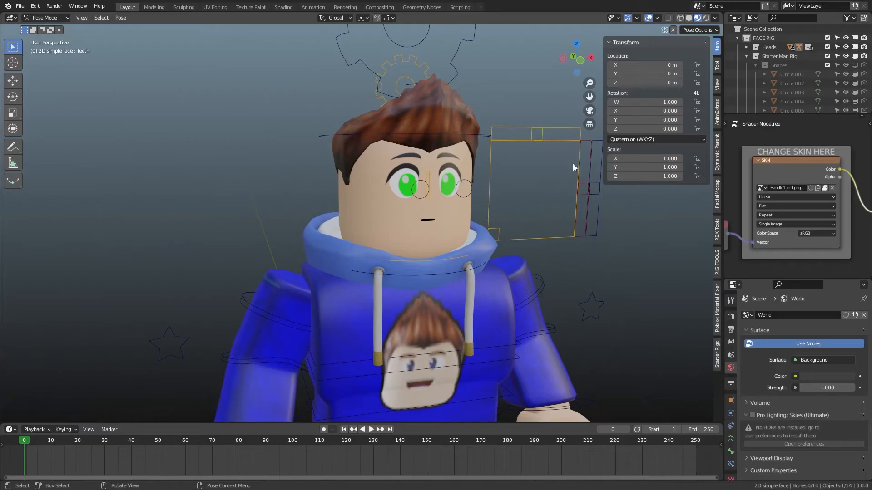
click(454, 257)
key(r)
key(r)
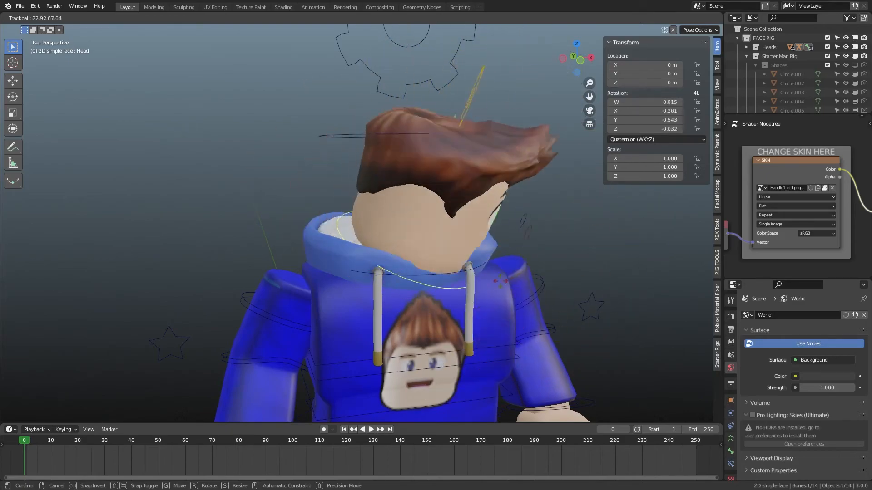
right_click(477, 200)
key(r)
key(r)
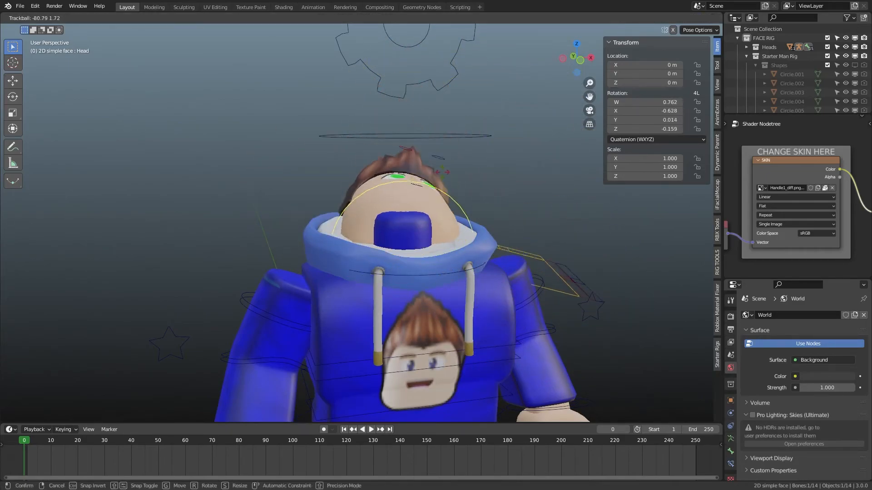
right_click(522, 207)
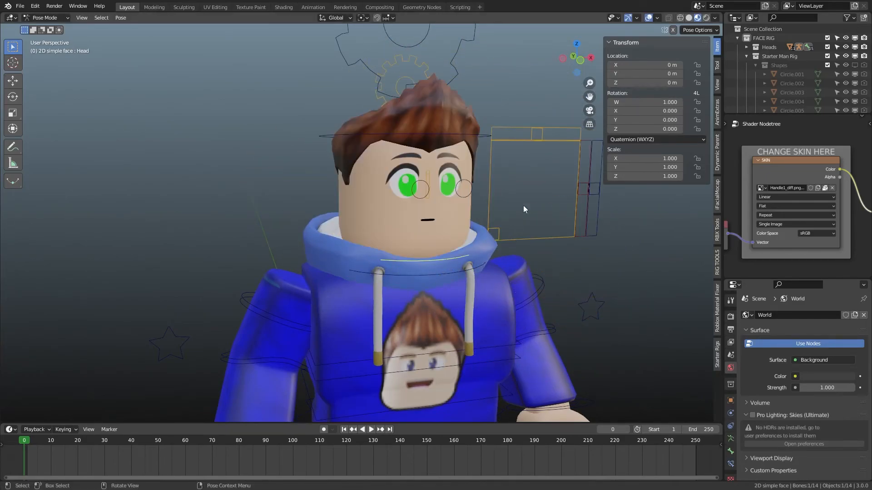
- Target the face rig Head bone's Child Of constraint to the Starter Man Rig's Head.001 bone and set the inverse
click(731, 466)
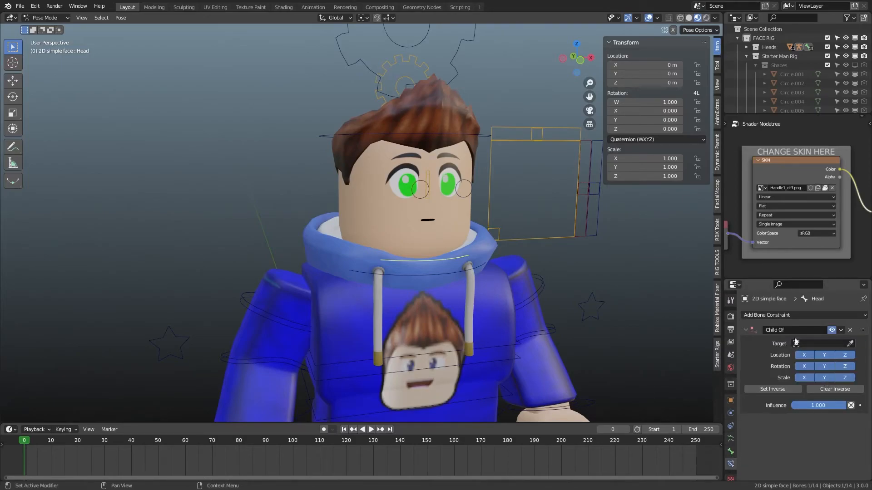
click(850, 344)
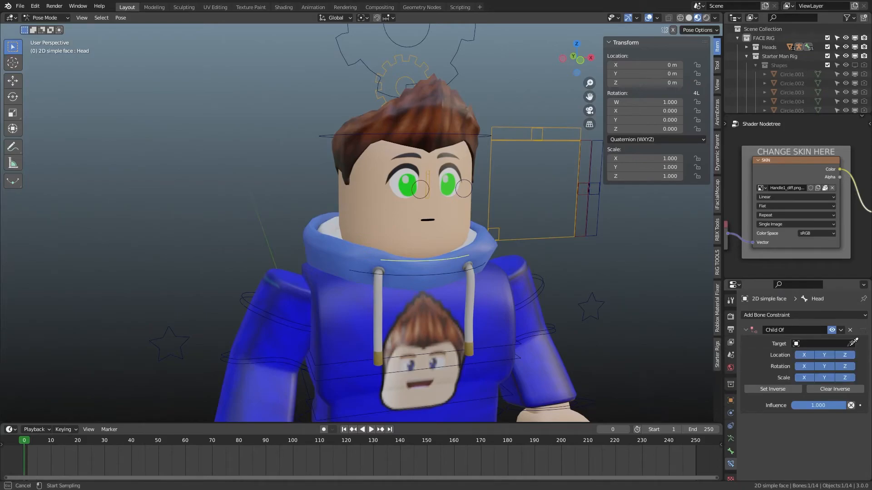
click(549, 284)
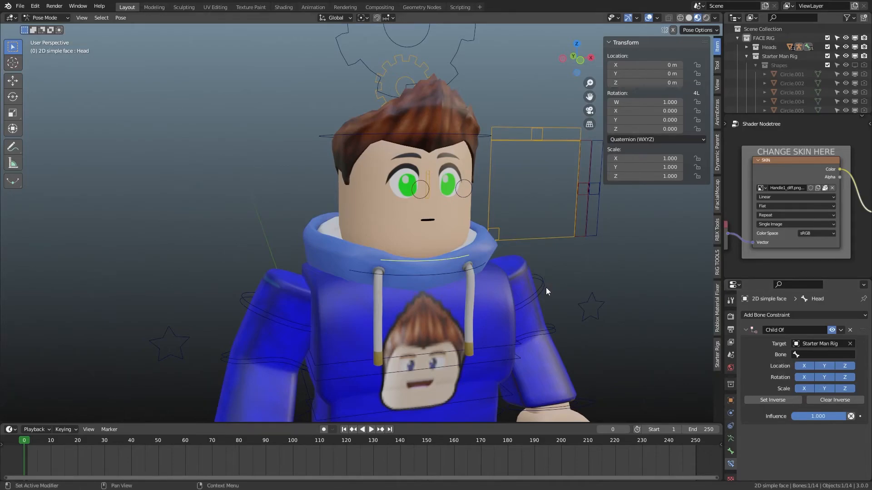
click(817, 354)
text(head)
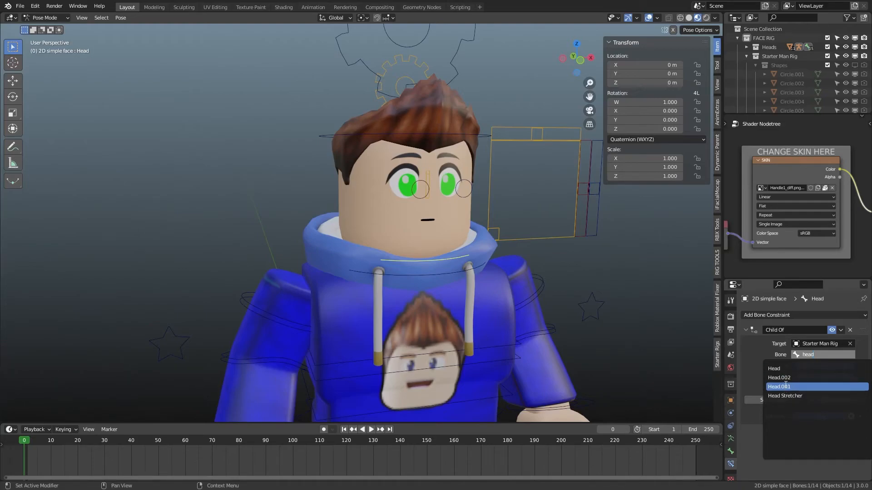
click(786, 385)
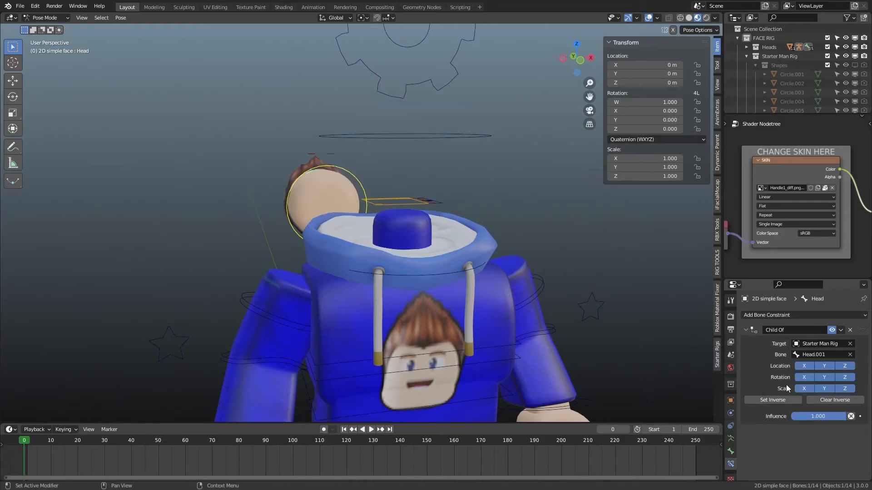
click(787, 401)
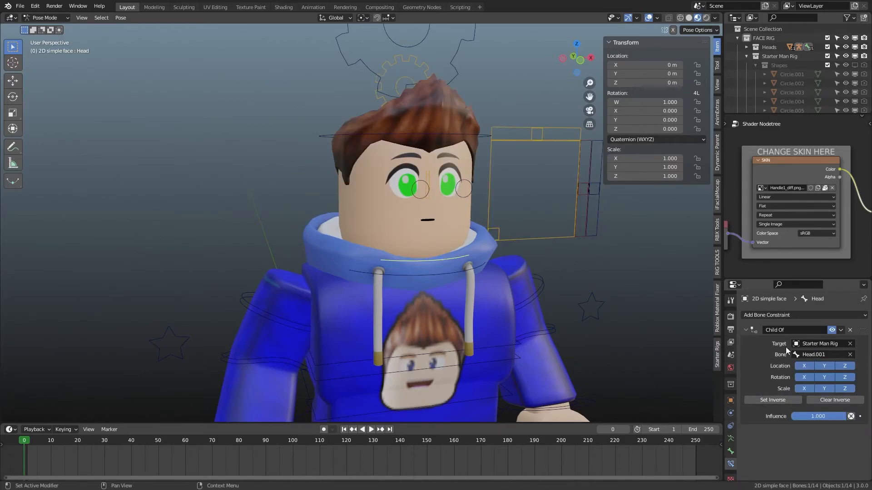
- Test moving the Starter Man Rig's Head Stretcher bone with the constrained face, cancel the moves and return to Object Mode
click(491, 136)
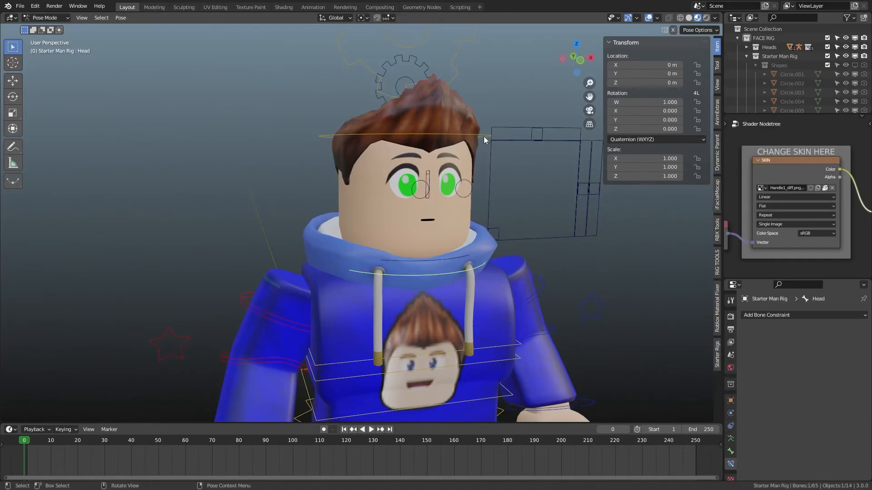
click(484, 137)
key(g)
right_click(487, 149)
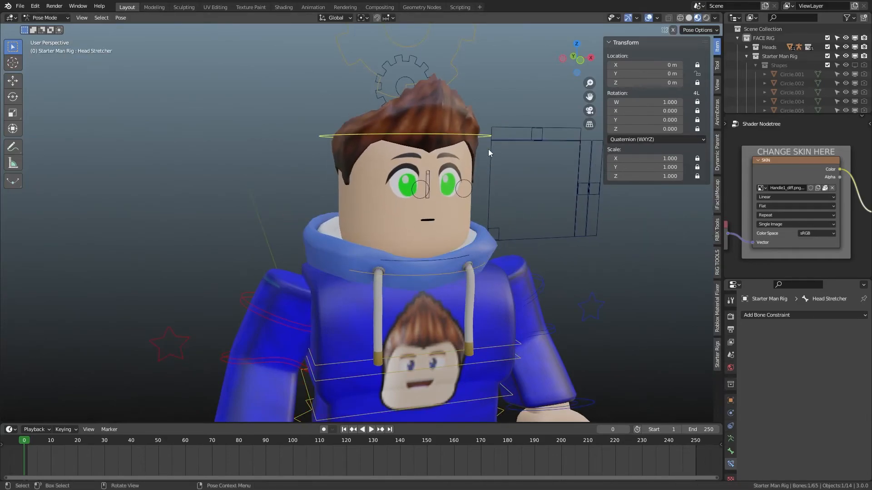
key(g)
right_click(491, 215)
key(ctrl+Tab)
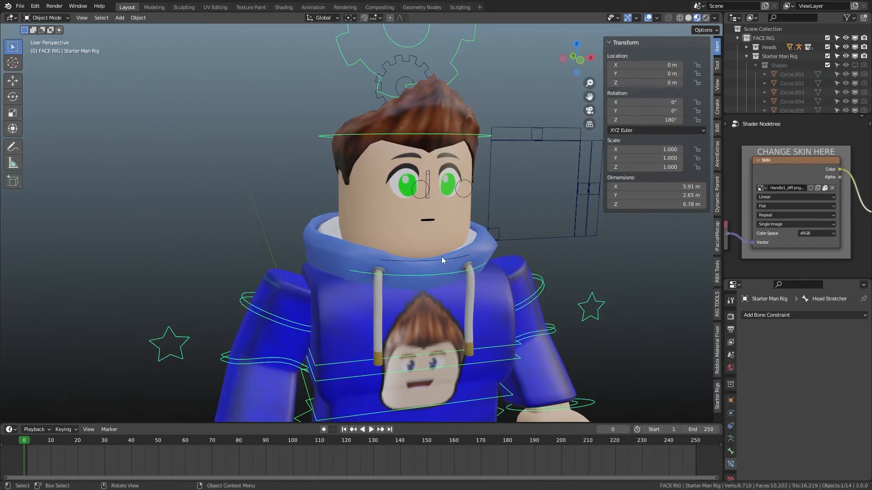
- Hide the 2D simple face rig's Head bone in Pose Mode, and return to Object Mode
click(446, 259)
key(ctrl+Tab)
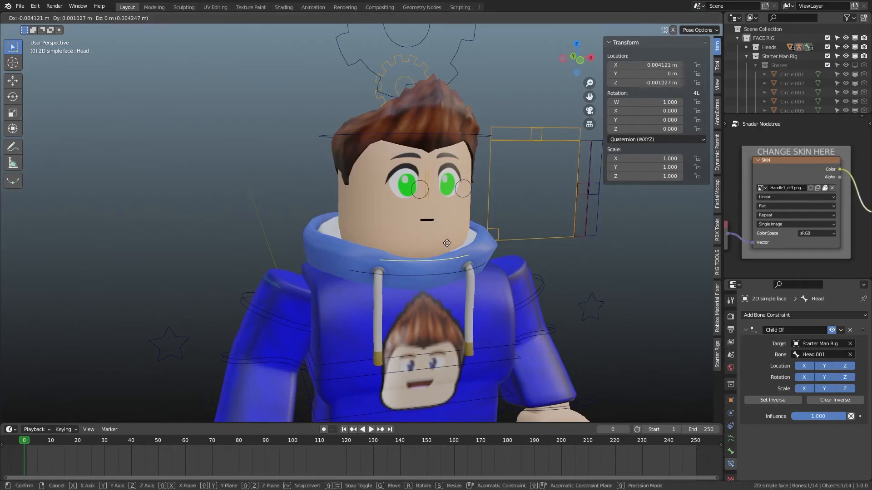
key(h)
key(ctrl+Tab)
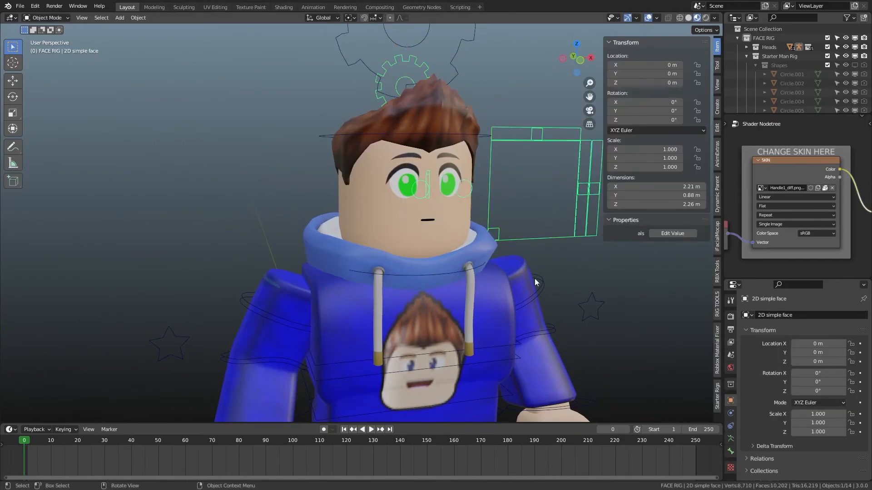
- Turn off Lock Object Modes, and put the Starter Man Rig and the 2D simple face rig into Pose Mode together
click(37, 6)
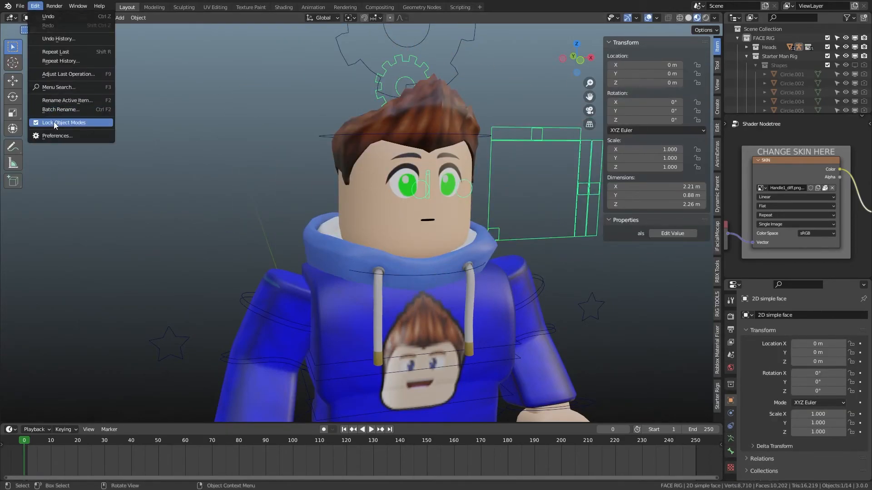
click(47, 123)
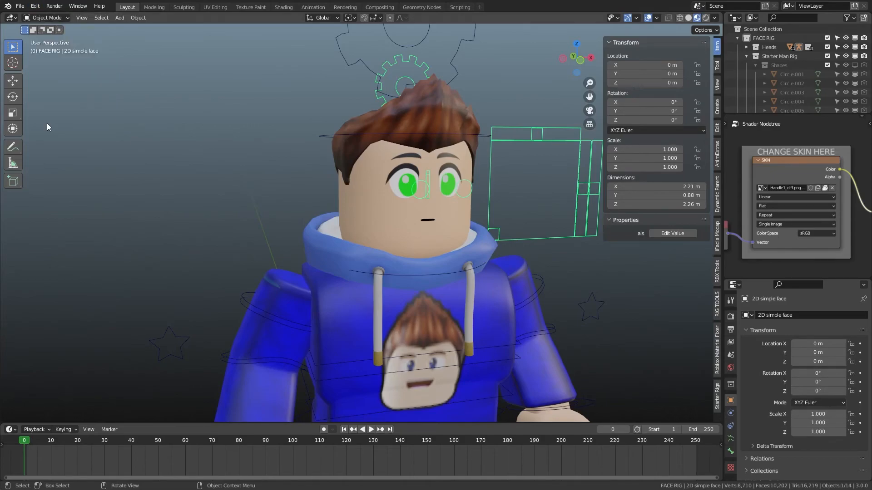
click(547, 277)
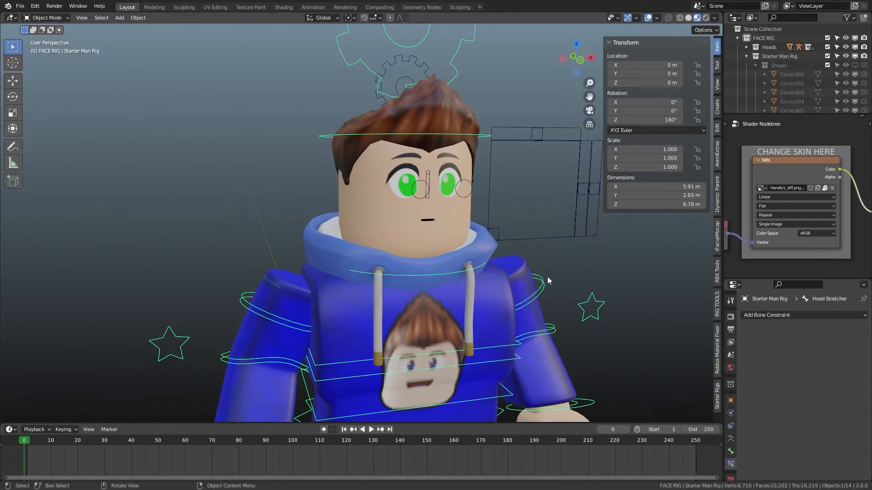
key(ctrl+Tab)
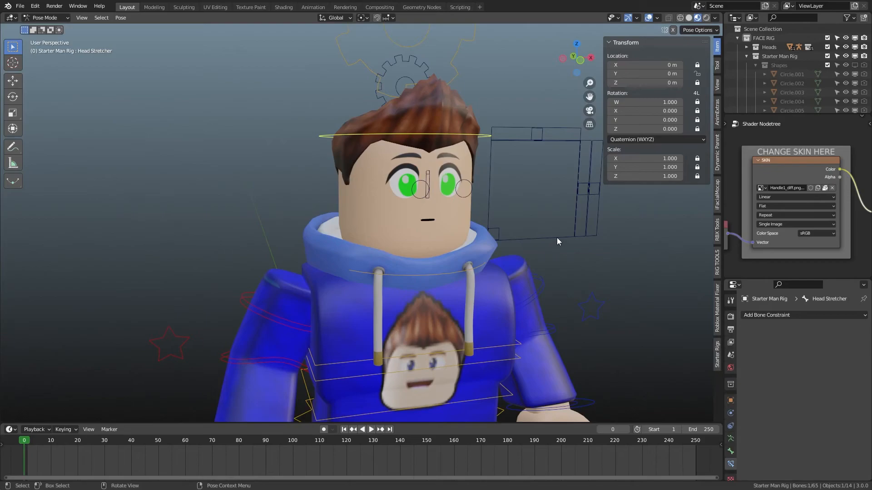
click(557, 238)
click(45, 18)
click(47, 49)
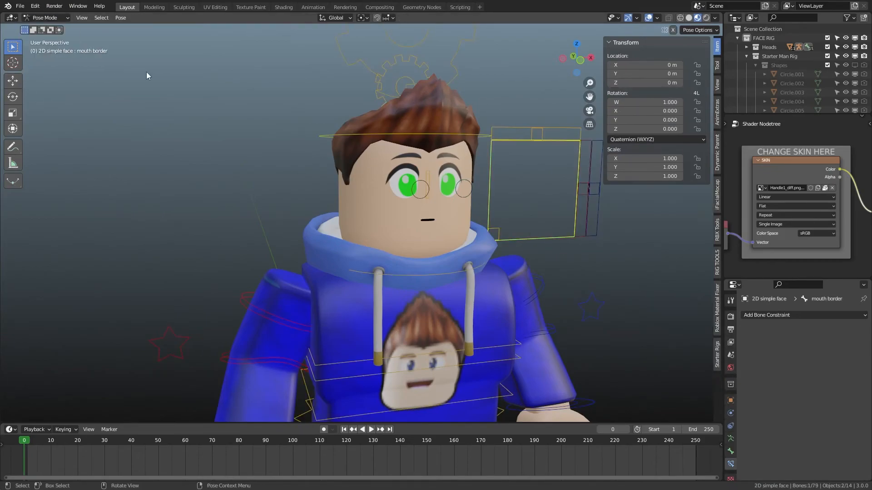
- Test the combined rig by rotating the body rig's Head bone and moving its Head Stretcher, cancelling both transforms
click(460, 273)
key(r)
key(r)
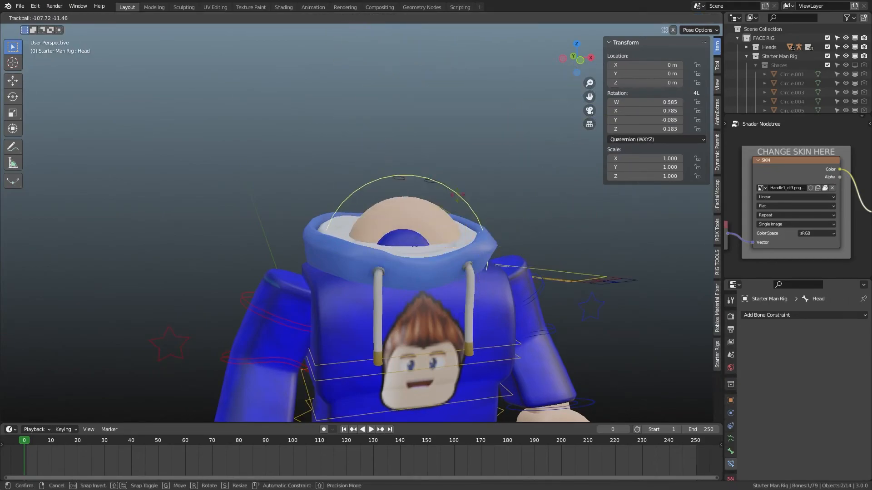
key(Escape)
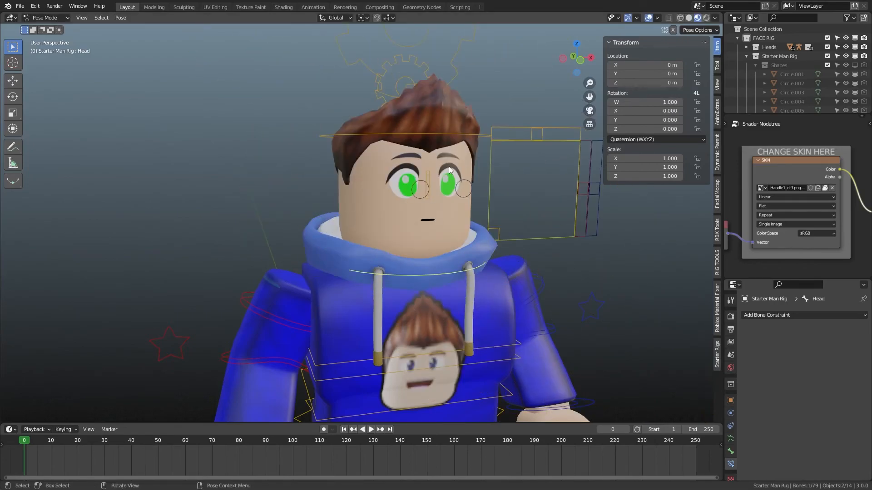
click(466, 136)
key(g)
key(Escape)
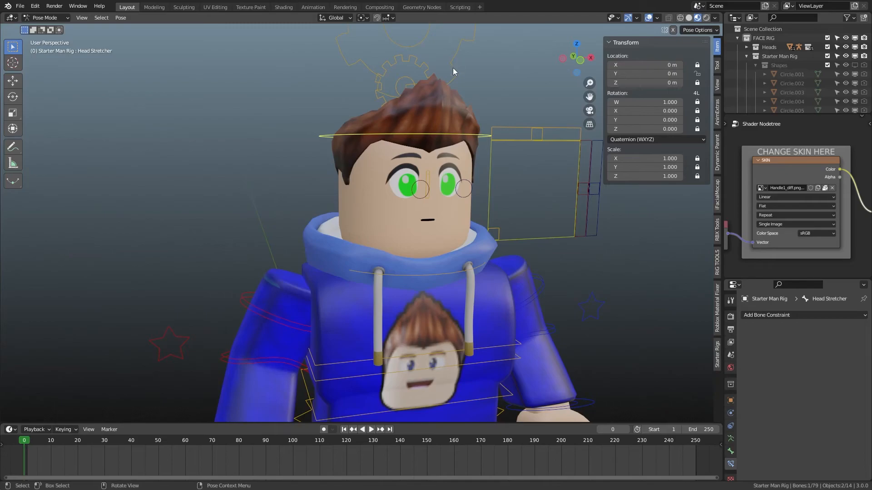
- Select the body rig's large gear-shaped Settings bone and set its Less Lag property to 1
scroll(456, 68, down, 1)
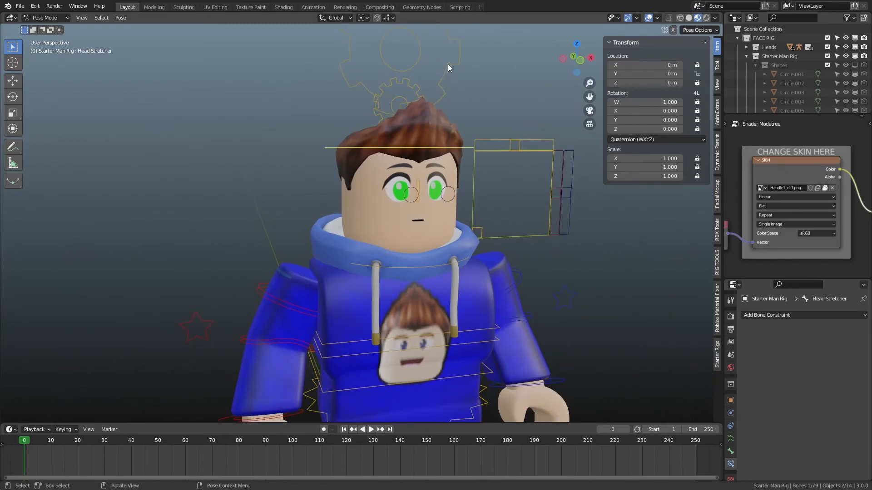
click(447, 64)
scroll(409, 110, down, 2)
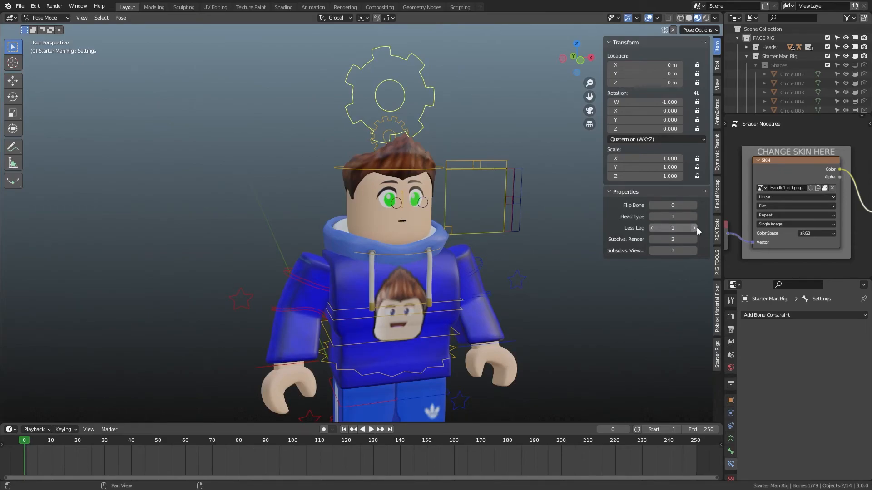
- Set the body rig Settings bone's Subsdivs. Viewport property to 0, keeping Less Lag at 1
click(695, 227)
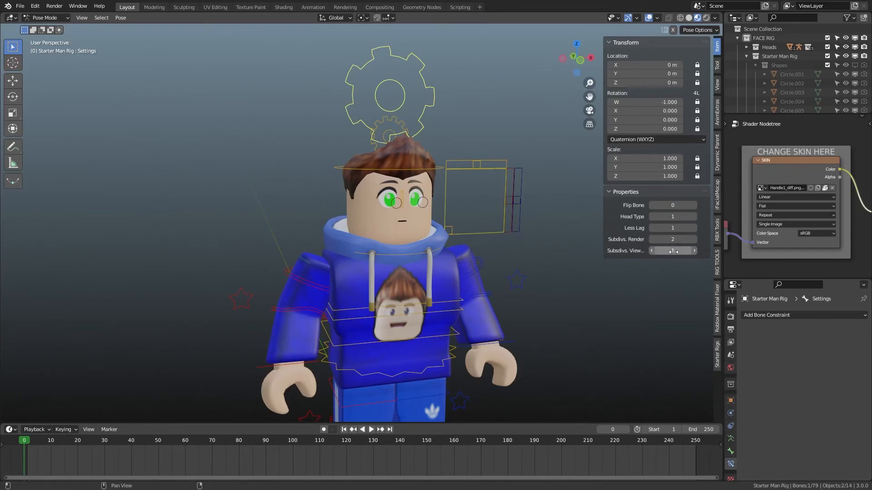
drag(684, 250, 568, 249)
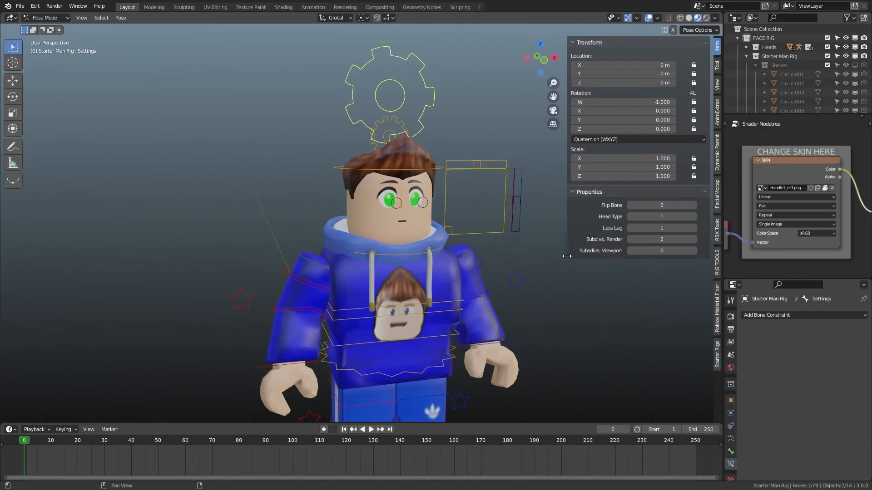
- Test the body rig by rotating the Uppertorso bone, cancel the rotation, and reselect the large gear-shaped Settings bone
click(440, 301)
key(r)
key(r)
key(Escape)
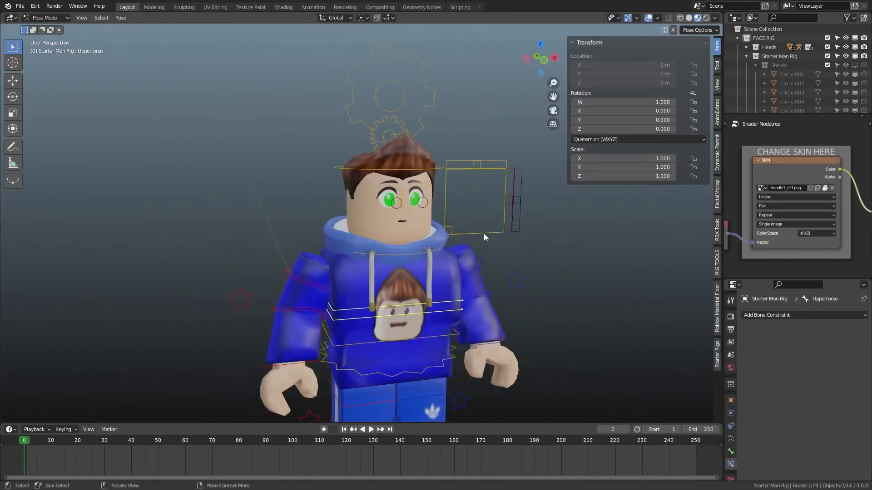
click(428, 113)
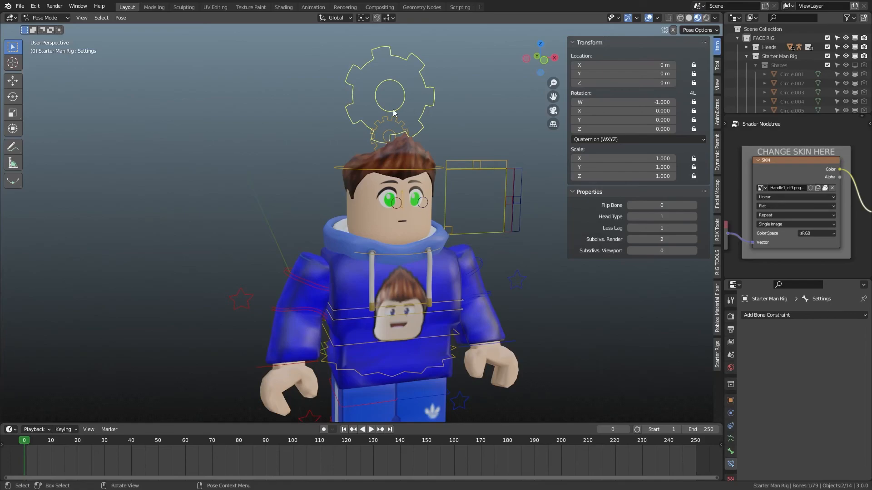
click(694, 228)
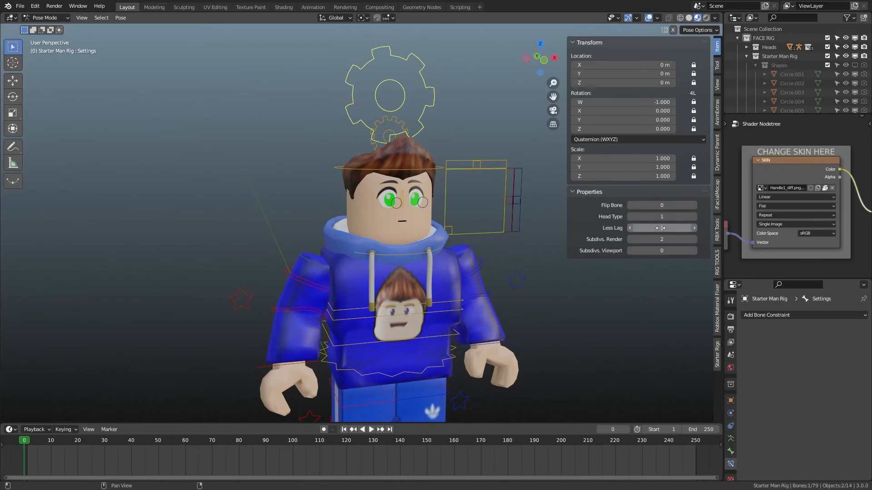
- Move the 2D simple face rig's Mouth bone to the upper far corner of its control square, opening the mouth wide
scroll(502, 234, up, 2)
click(478, 234)
key(g)
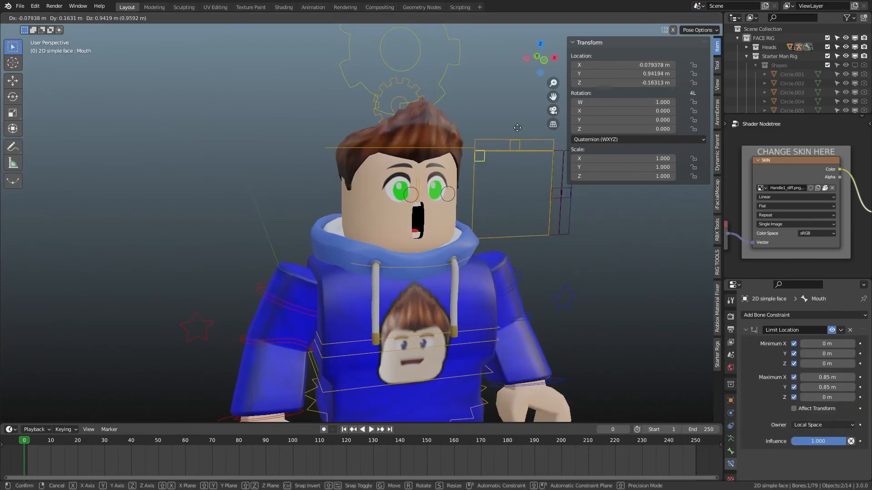
click(443, 205)
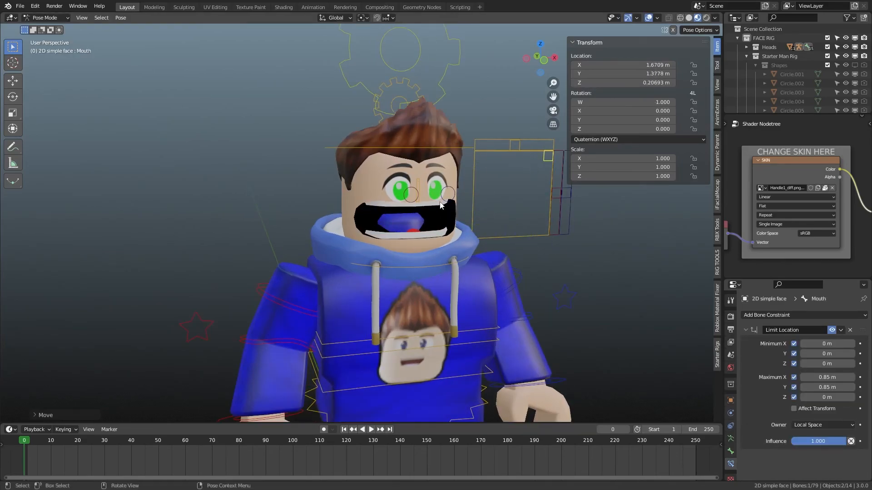
- Return to Object Mode, select the Man Torso mesh seen through the open mouth, and edit it with X-ray on
scroll(438, 211, up, 3)
key(ctrl+Tab)
click(439, 215)
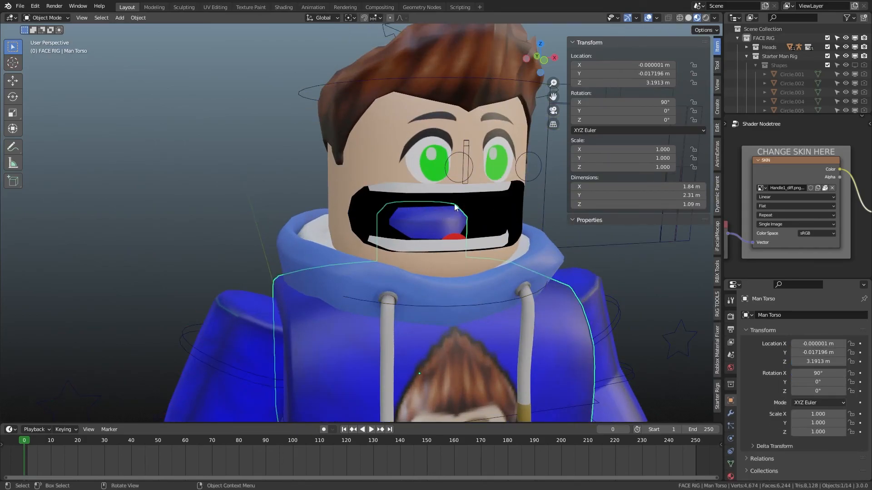
scroll(456, 207, down, 4)
scroll(442, 189, up, 4)
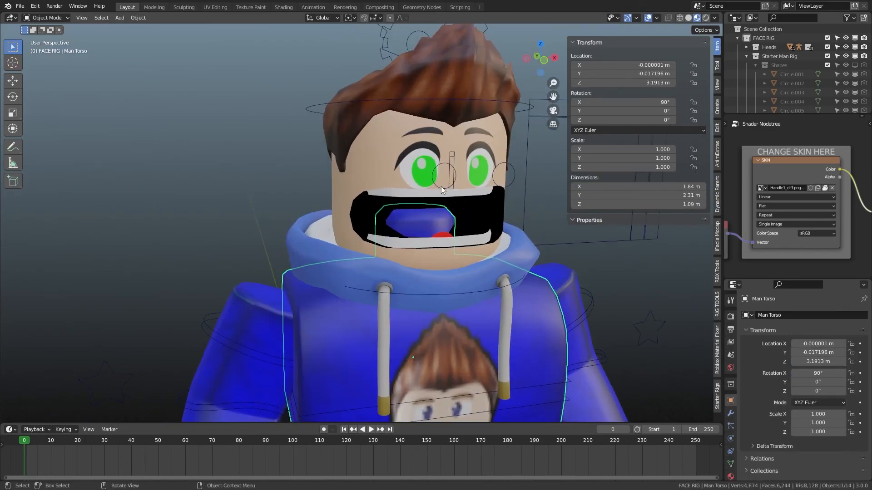
key(Tab)
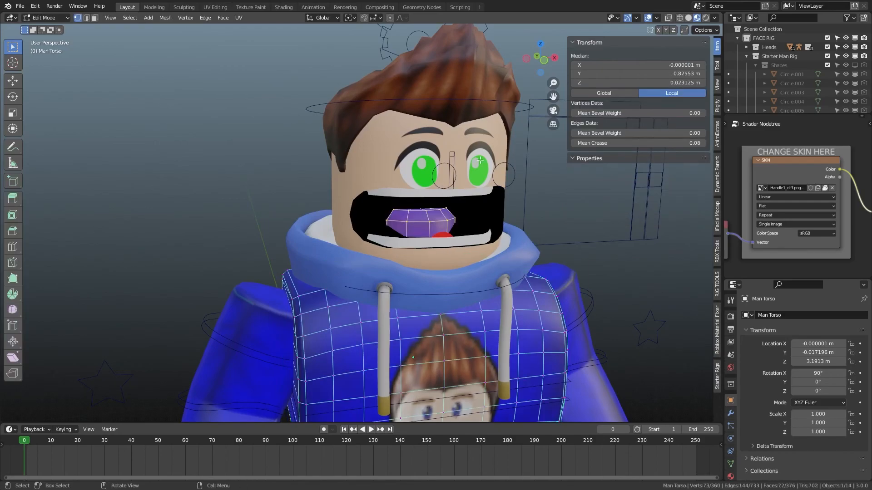
click(669, 18)
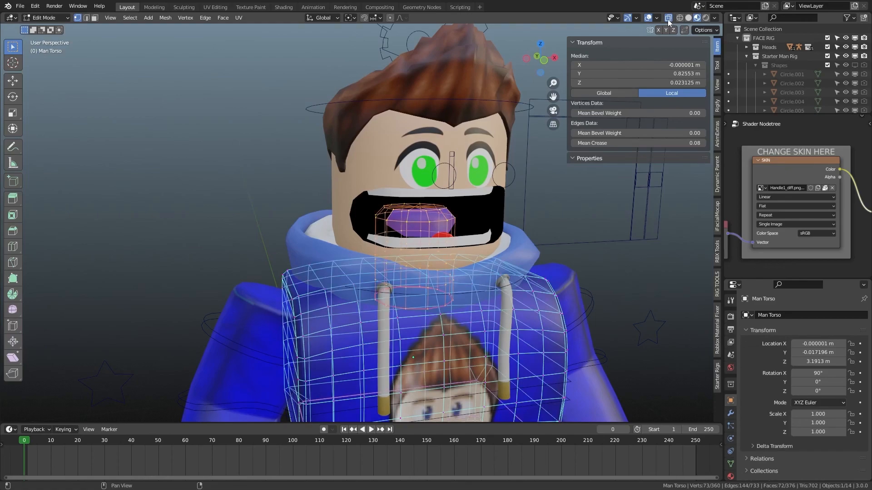
- Try deleting all linked vertices of the neck piece from the Man Torso mesh, and undo the deletion
click(428, 210)
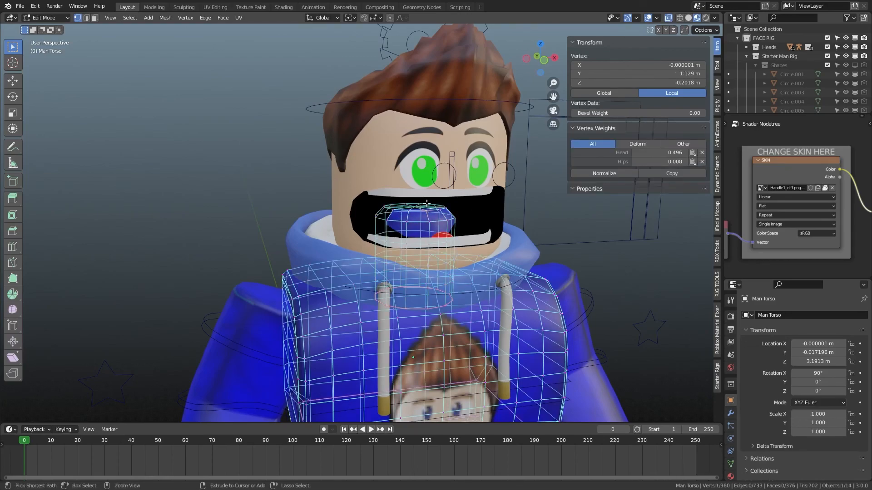
key(ctrl+l)
key(x)
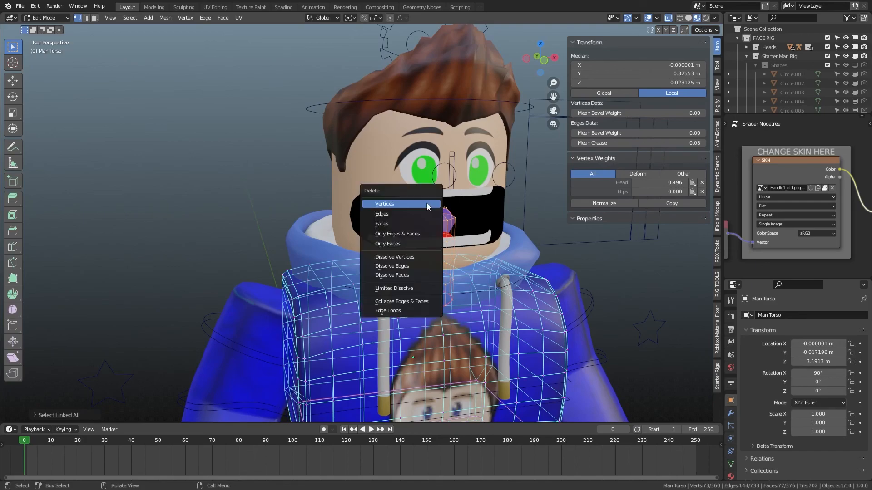
click(427, 203)
key(Tab)
scroll(522, 227, down, 2)
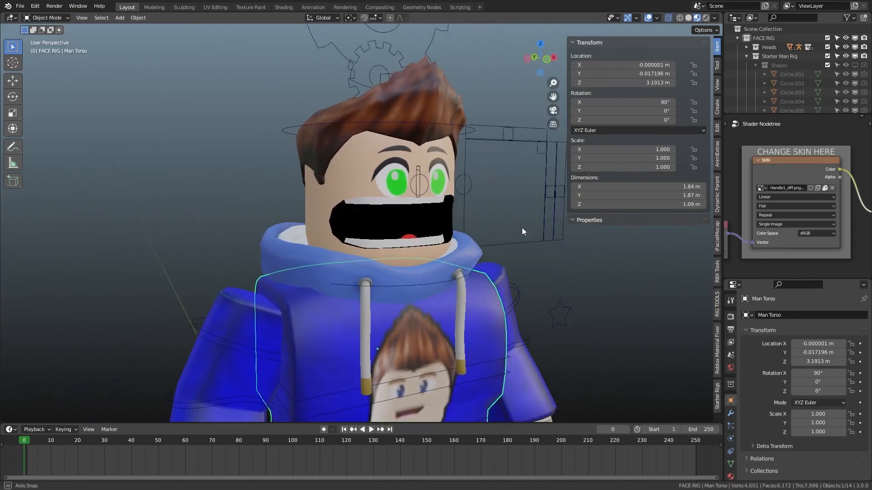
key(ctrl+z)
key(ctrl+z)
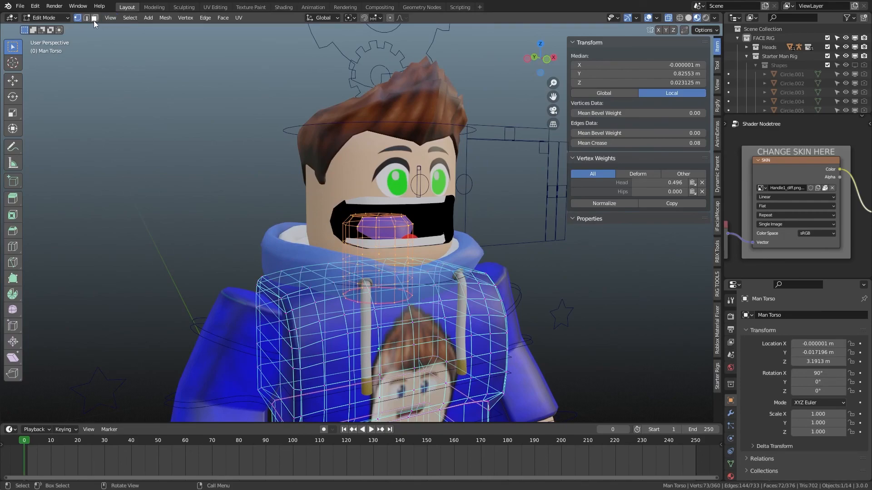
- In face select mode, select the neck piece's top faces and move them down about 0.27 m along global Z
click(94, 18)
click(267, 104)
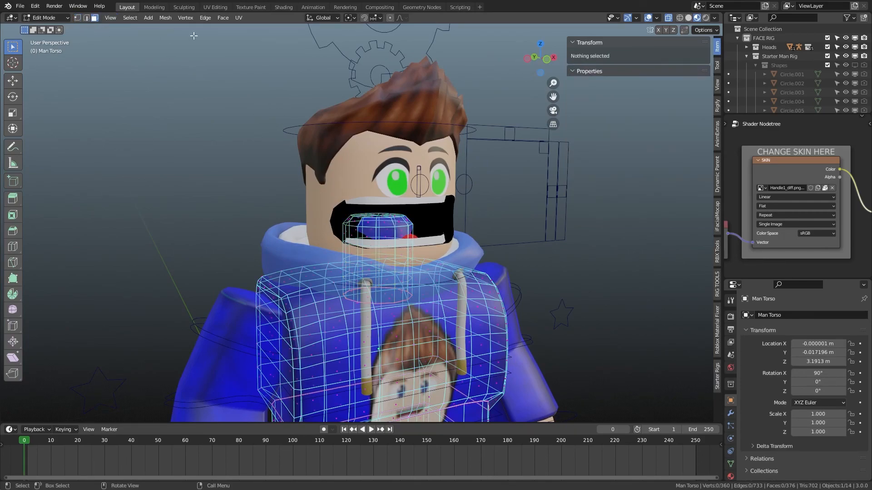
drag(282, 102, 474, 225)
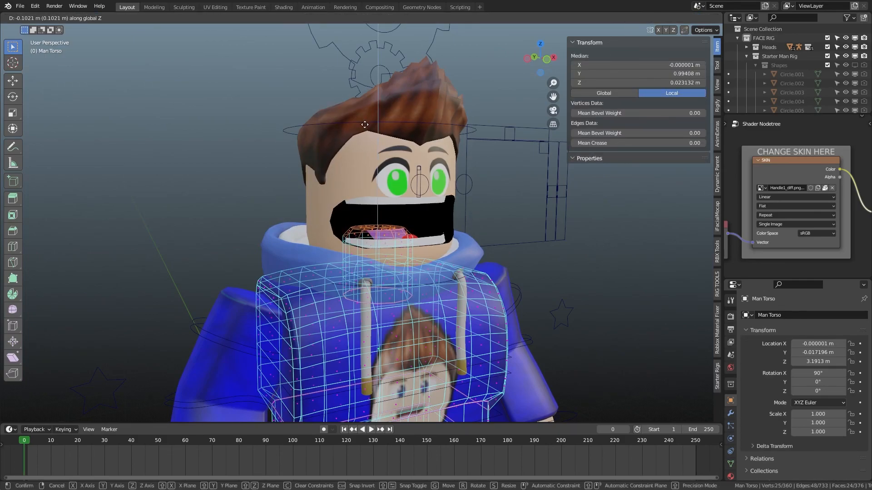
key(z)
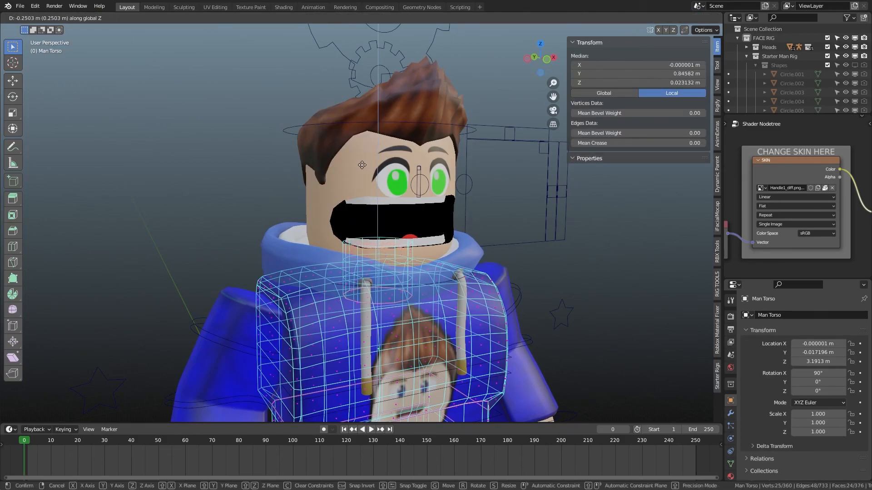
click(361, 166)
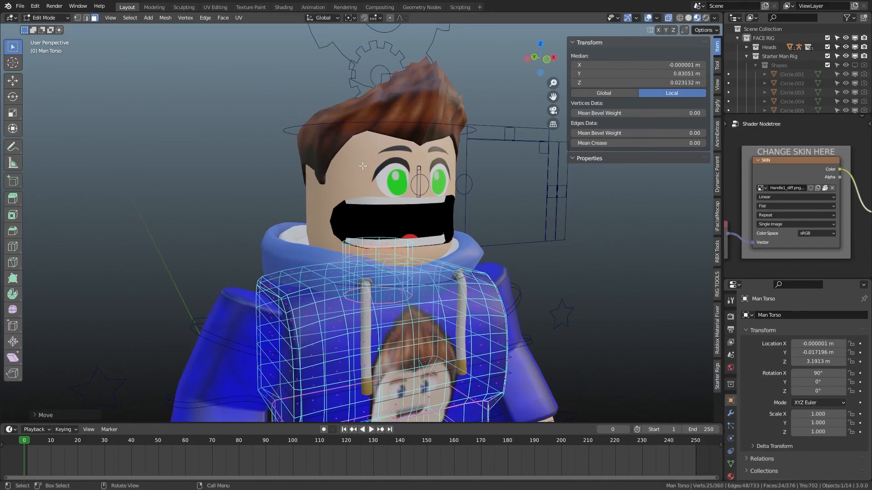
- Select the entire linked neck piece of the Man Torso, delete its vertices, and return to Object Mode
key(ctrl+l)
key(x)
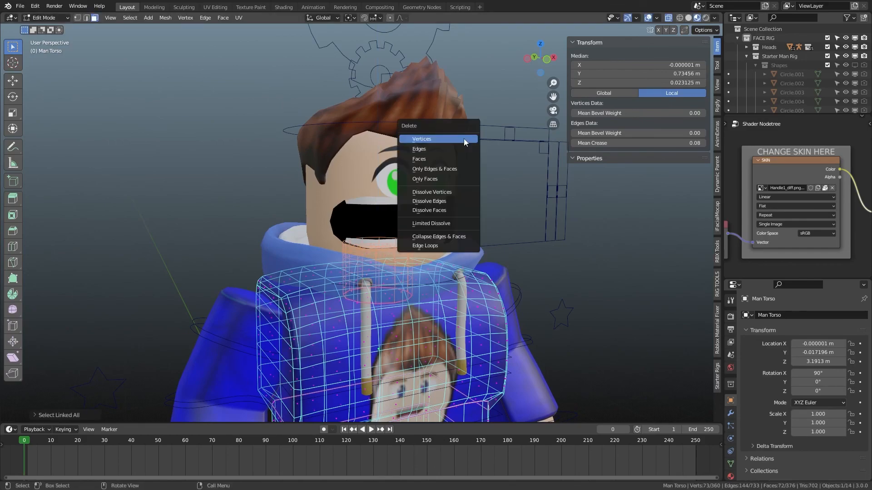
click(465, 138)
key(Tab)
- Put the 2D simple face rig into Pose Mode and test its mouth shapes by moving the Mouth bone
click(541, 152)
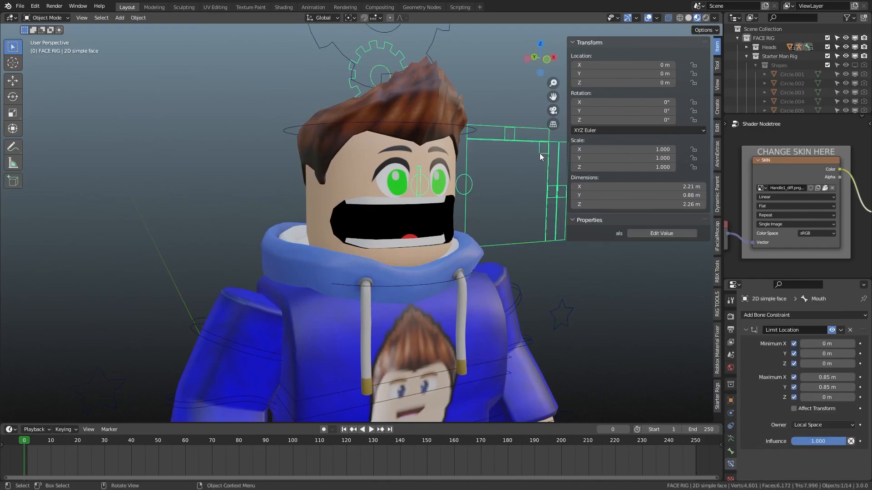
key(ctrl+Tab)
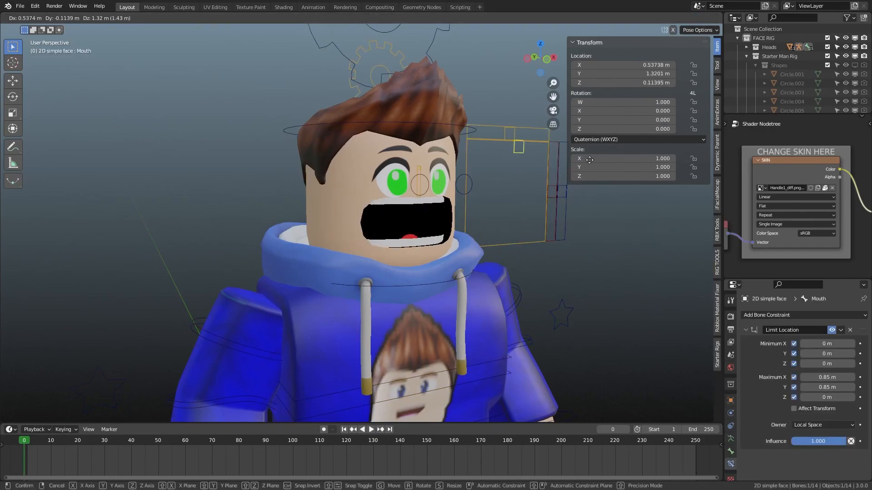
scroll(376, 307, down, 5)
scroll(404, 291, down, 2)
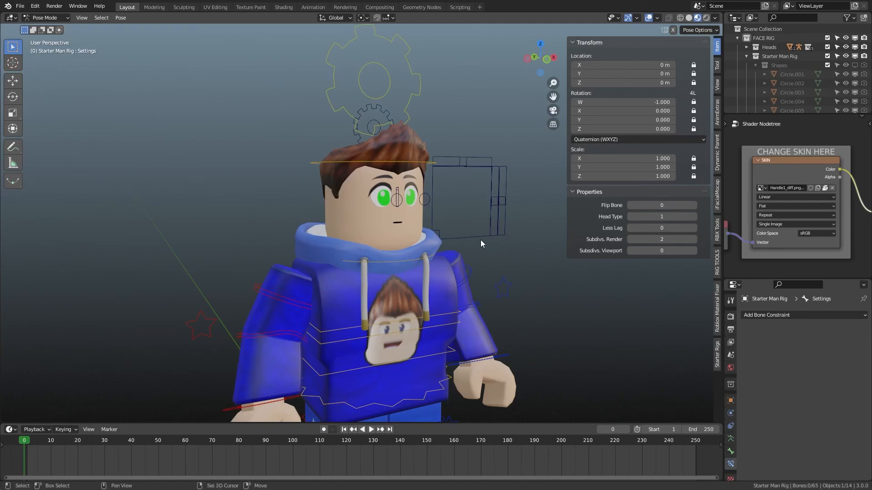
- Put the Starter Man Rig and the 2D simple face rig into Pose Mode together, and select the Lowertorso bone
click(481, 239)
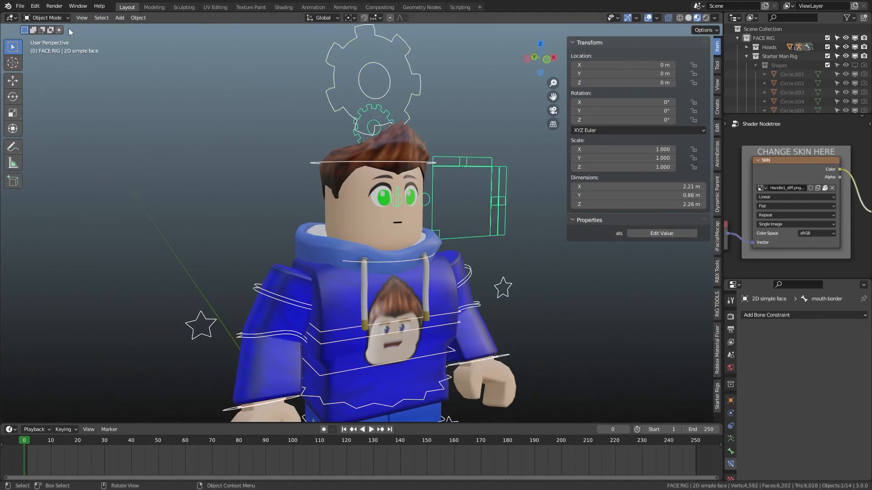
click(59, 21)
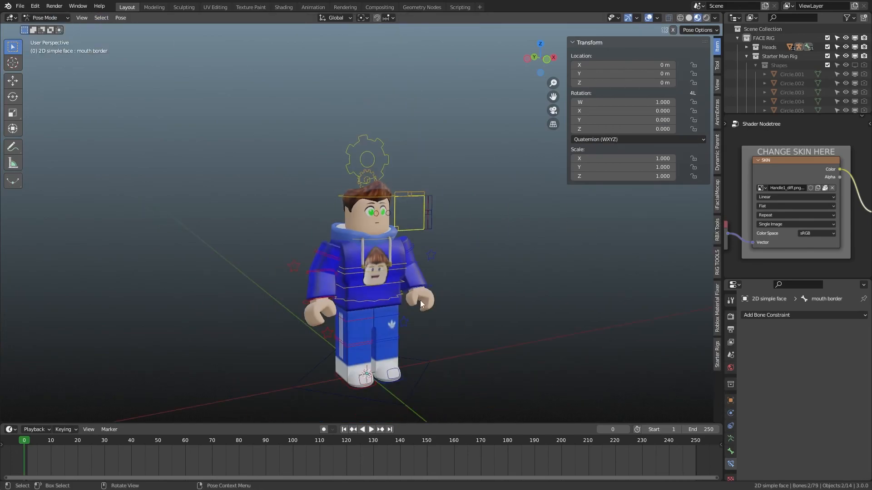
click(389, 282)
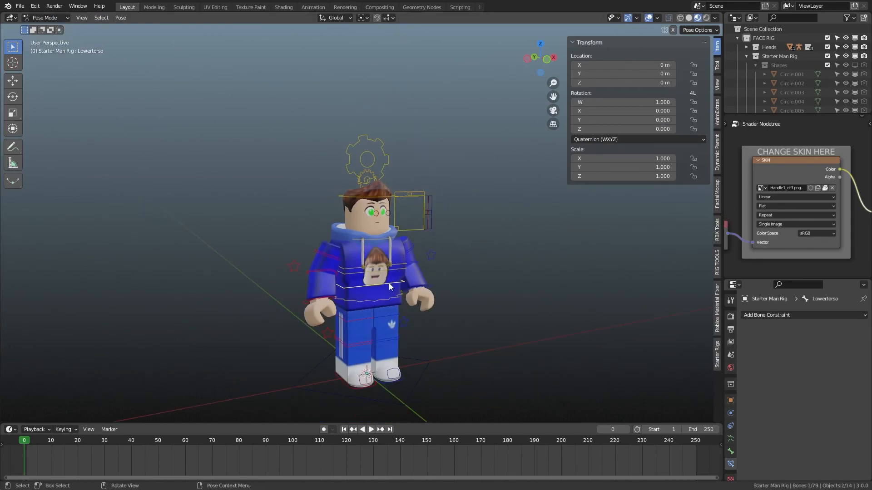